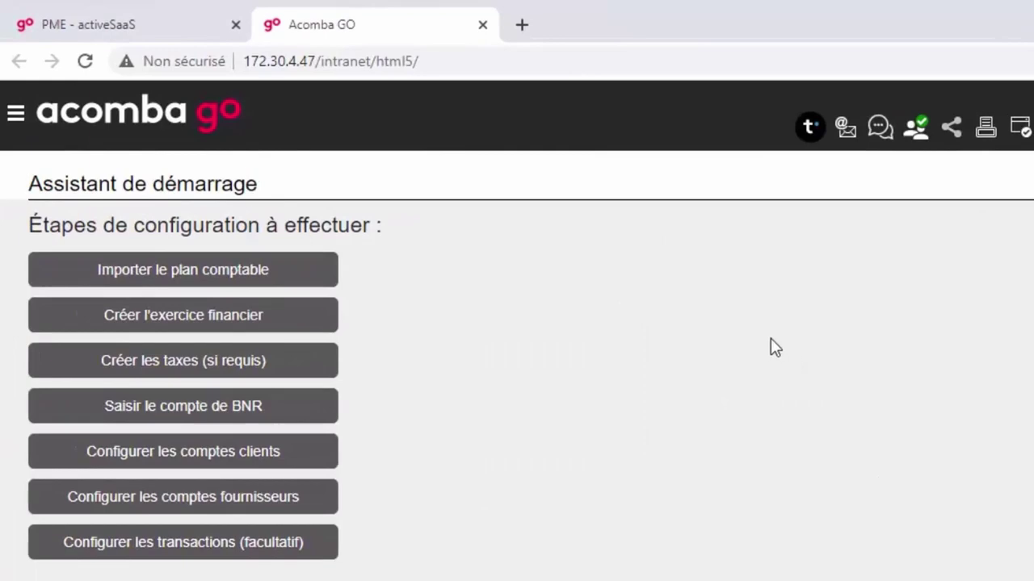
# - Import the chart of accounts for the Garage business sector and confirm updating the plan comptable
pyautogui.click(327, 271)
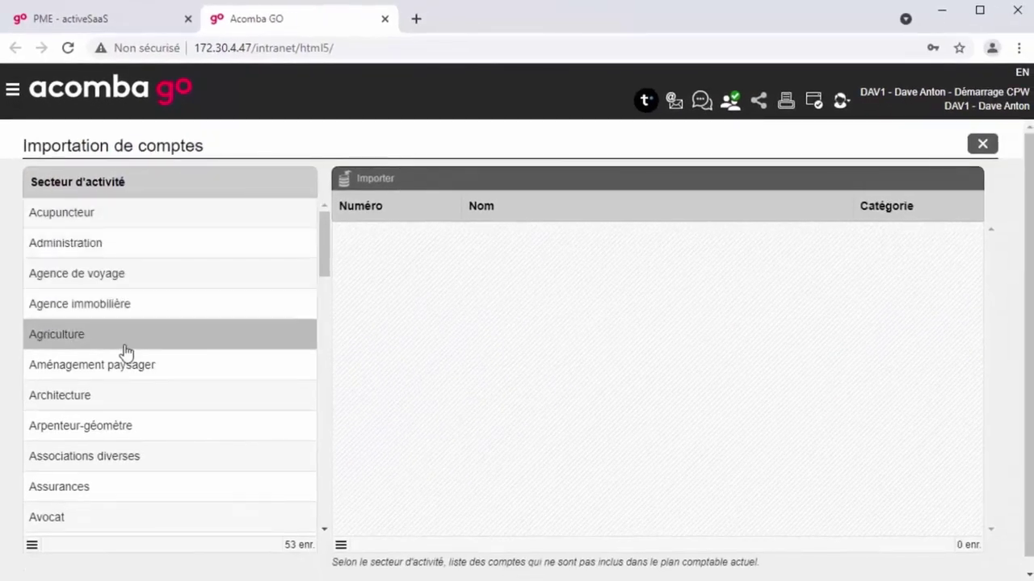
pyautogui.scroll(-1, 105, 424)
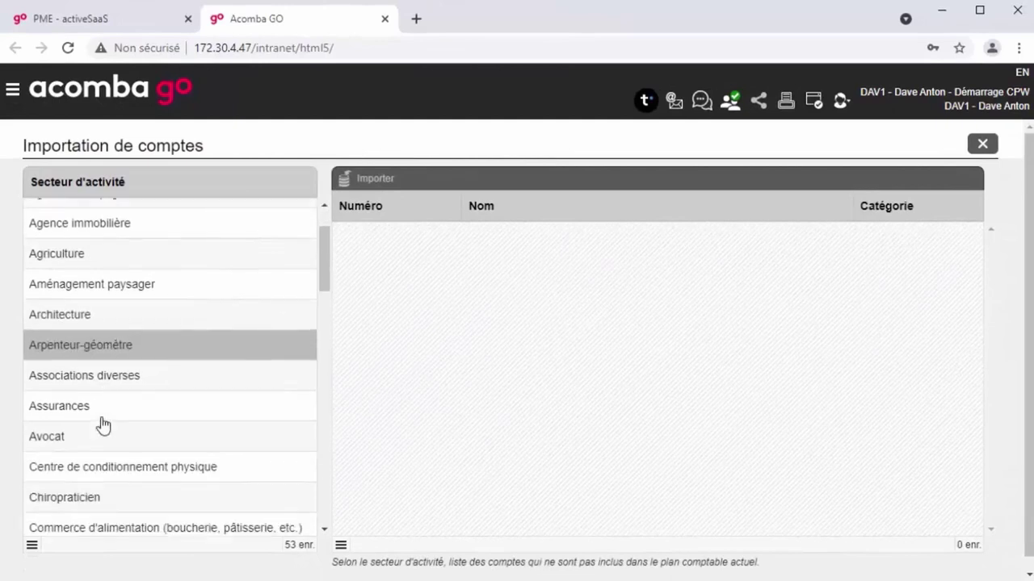
pyautogui.scroll(-4, 103, 426)
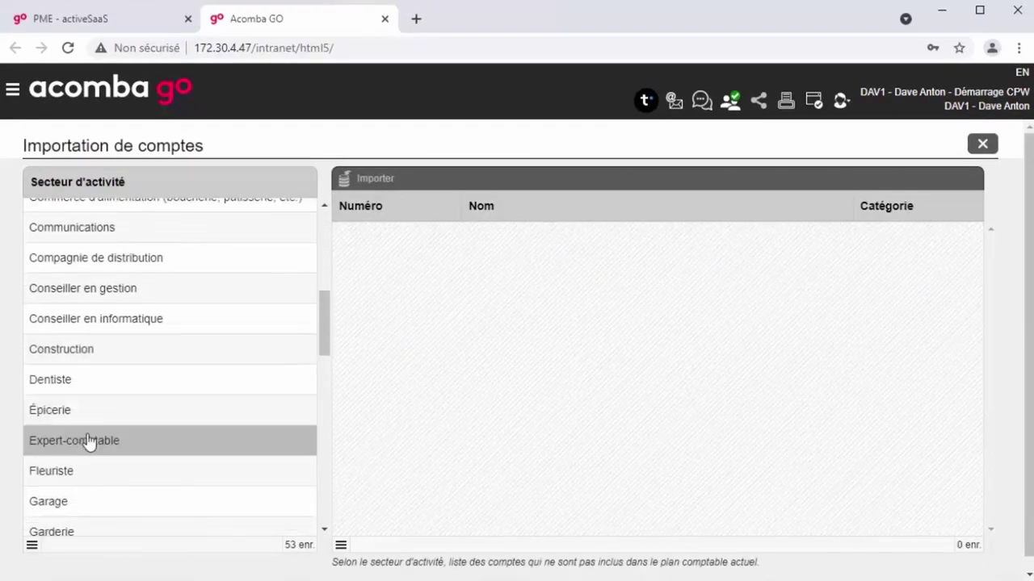
pyautogui.click(71, 502)
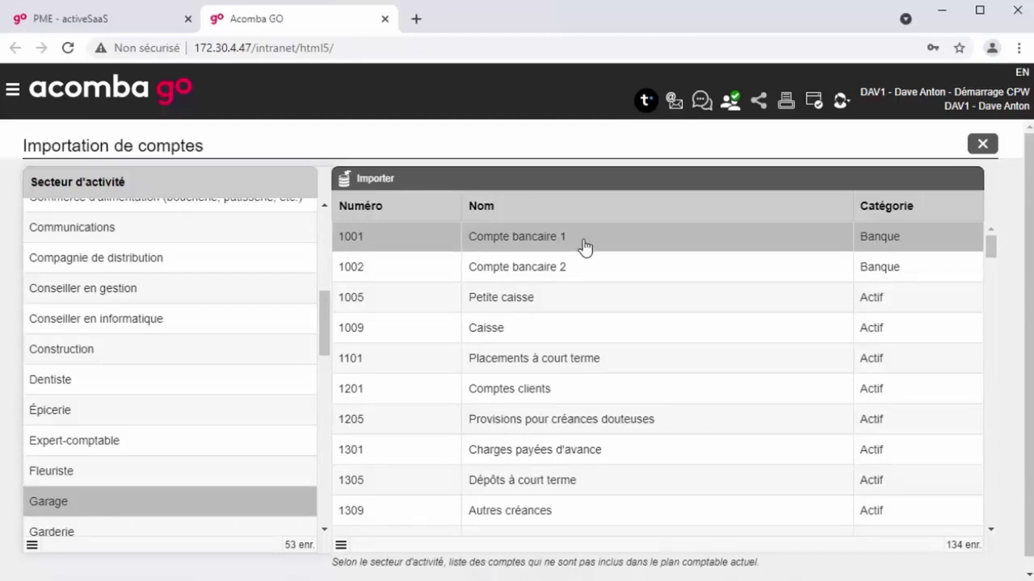
pyautogui.click(380, 181)
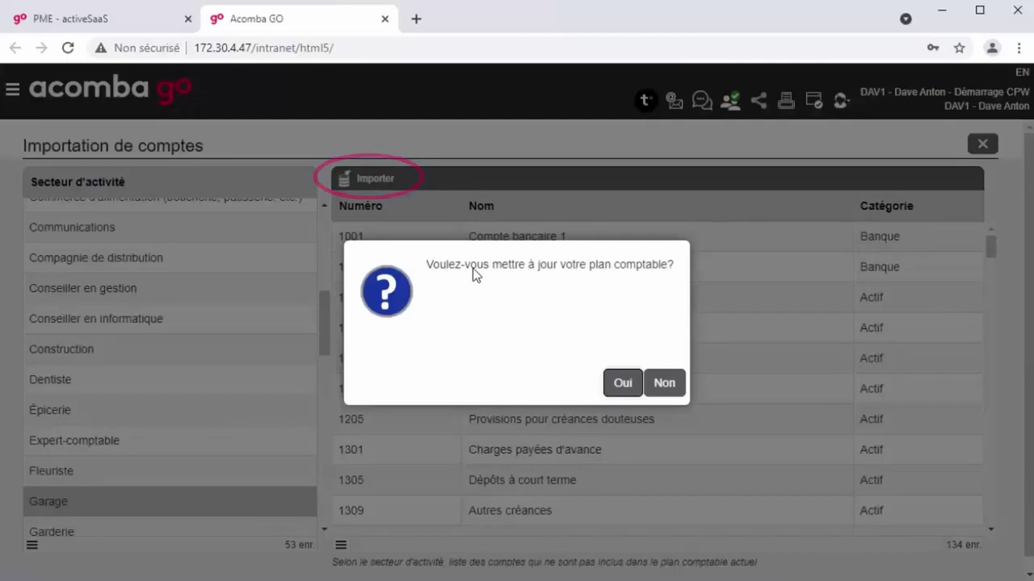
pyautogui.click(622, 384)
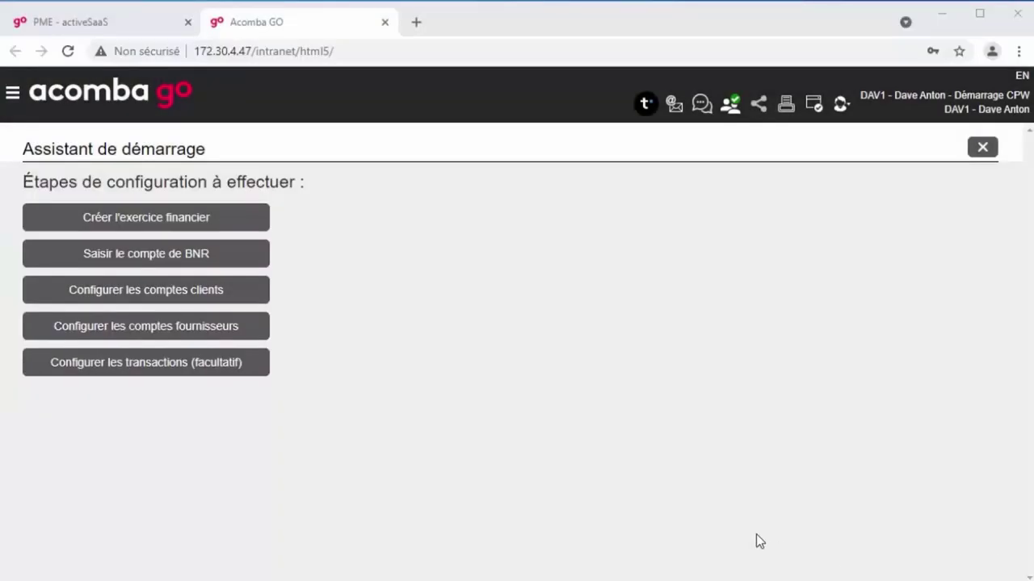
# - Create and save the fiscal year Exercice 2021 running from 2021-01-01 to 2021-12-31
pyautogui.click(232, 225)
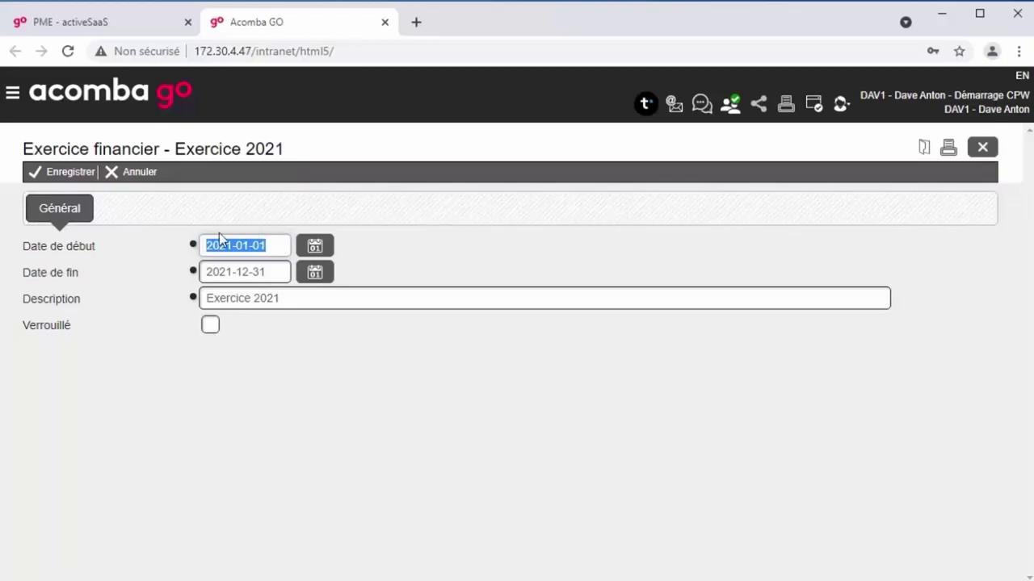
pyautogui.click(64, 171)
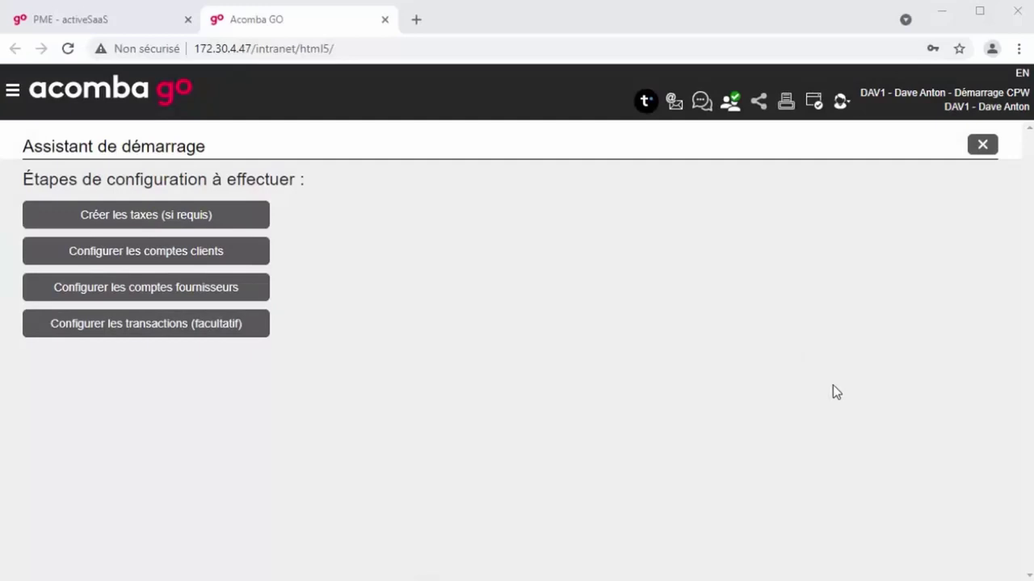
# - Start the optional tax creation and assign account 2301 to TPS perçue and 2302 to TPS payée
pyautogui.click(250, 220)
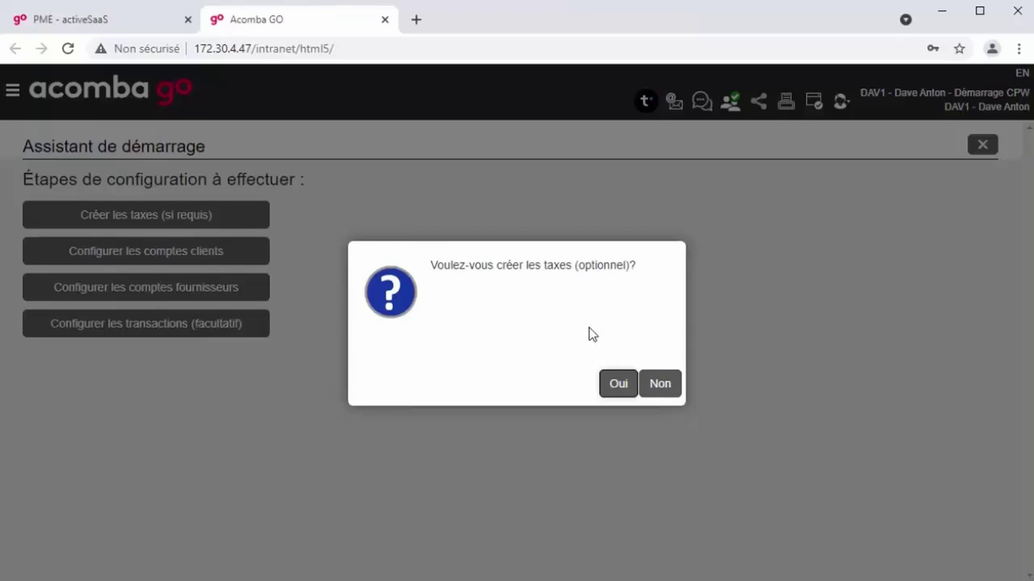
pyautogui.click(616, 384)
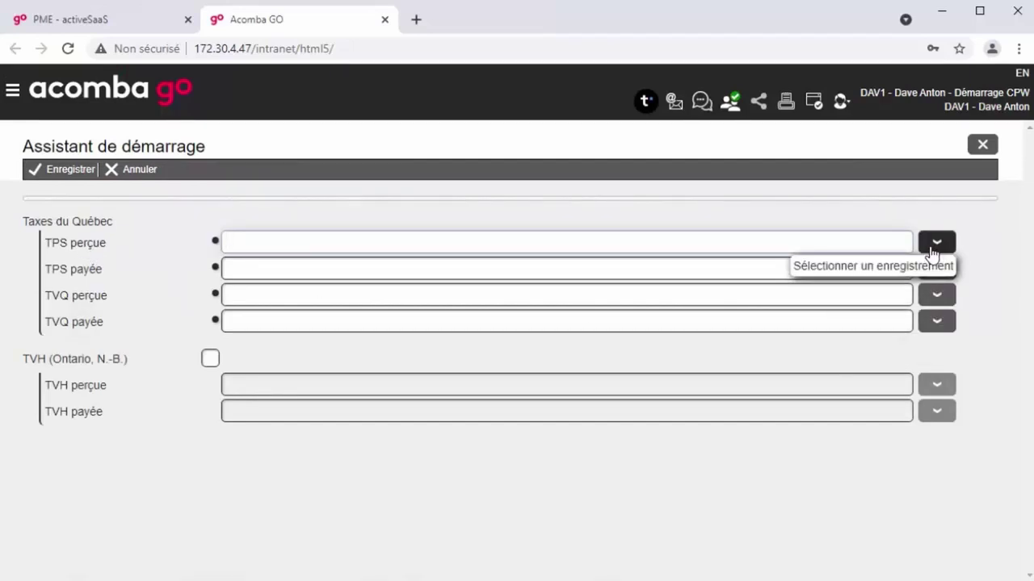
pyautogui.click(938, 251)
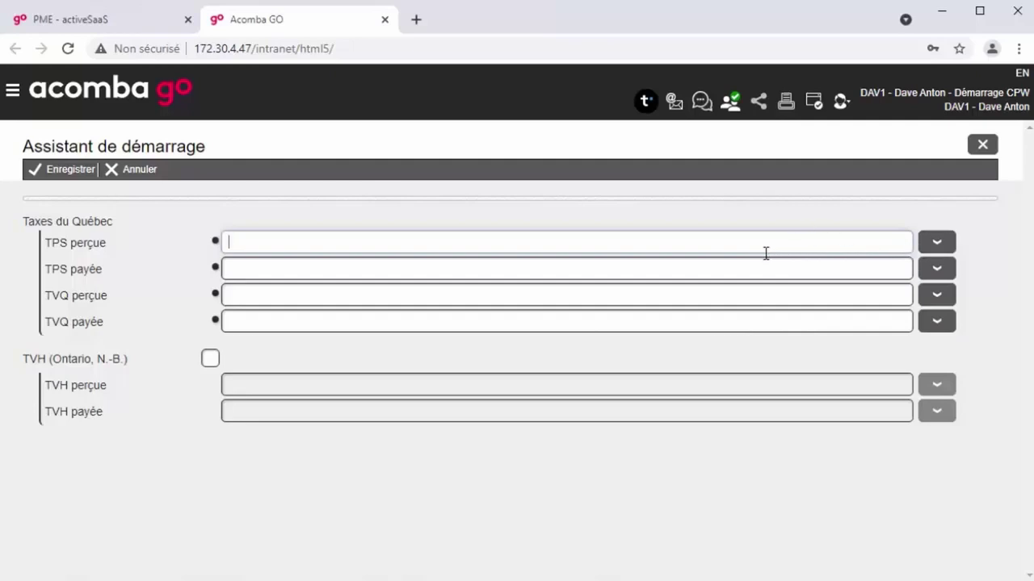
pyautogui.write('tps')
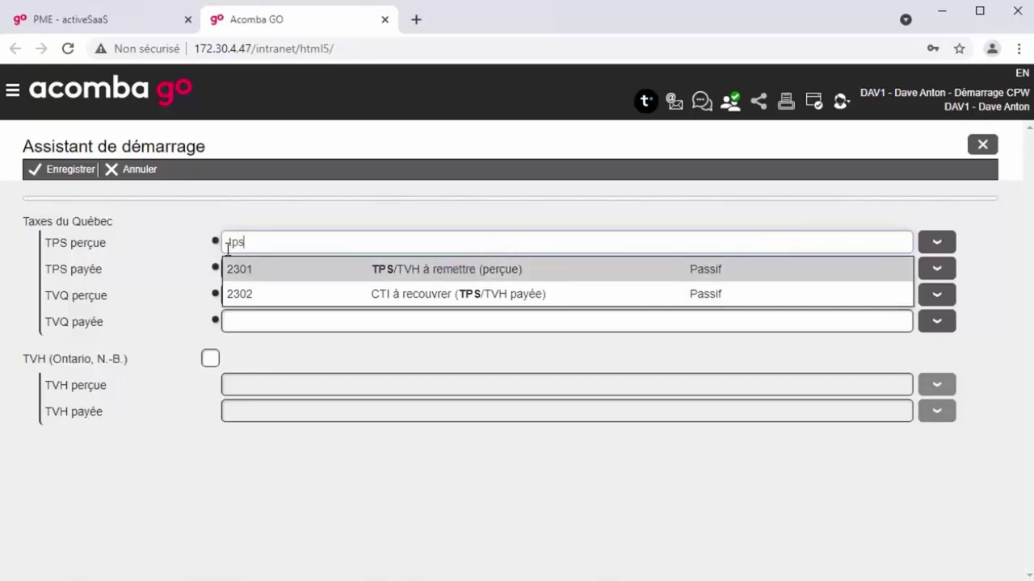
pyautogui.click(361, 270)
pyautogui.click(359, 271)
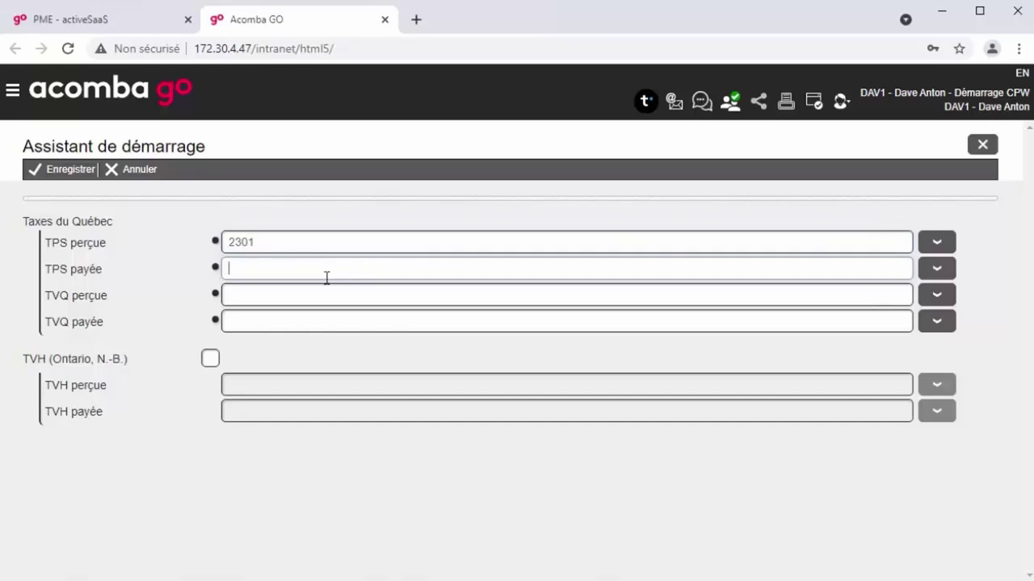
pyautogui.write('2302')
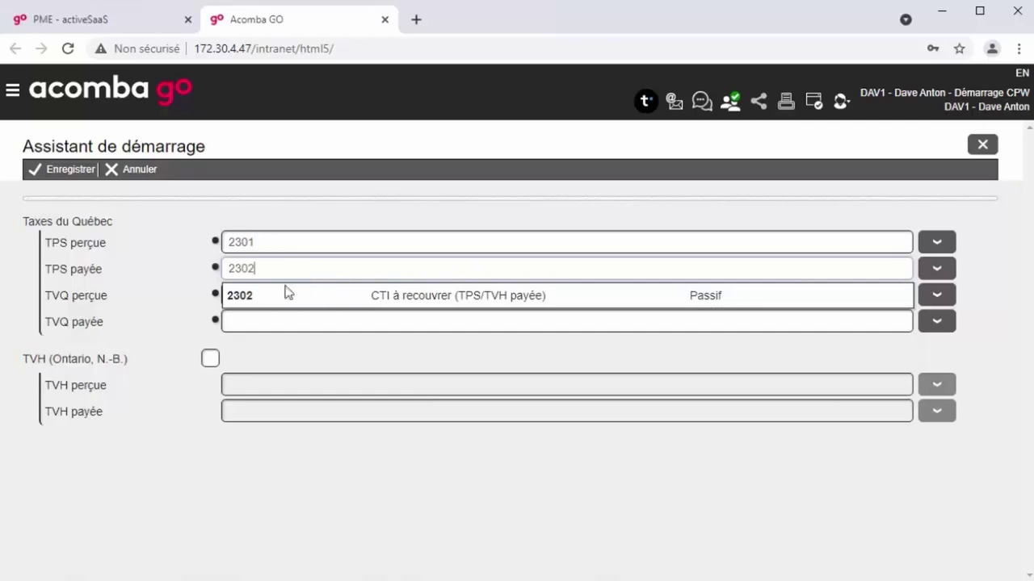
pyautogui.click(274, 290)
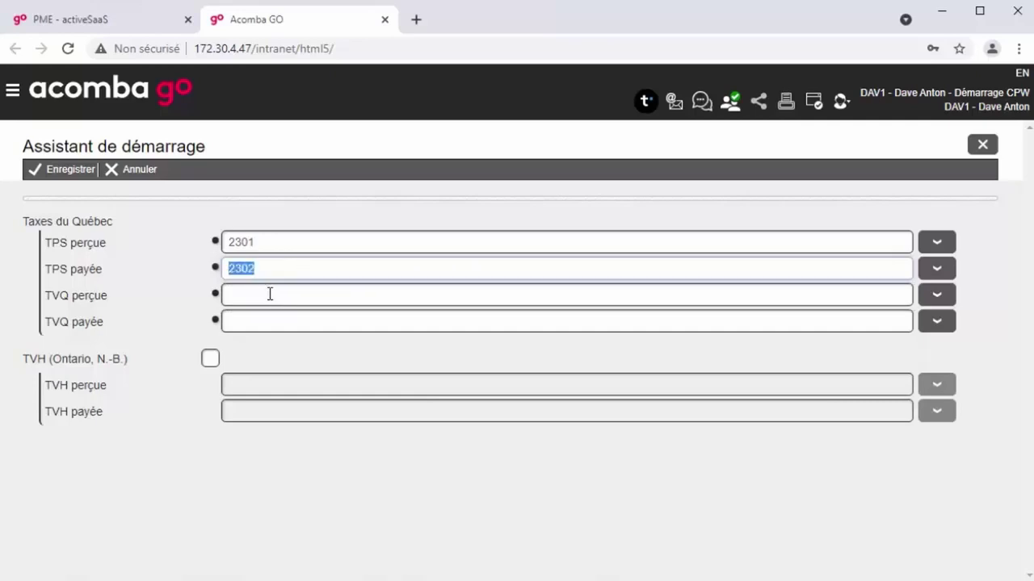
# - Assign account 2311 to TVQ perçue and 2312 to TVQ payée, and save the Québec taxes
pyautogui.click(269, 295)
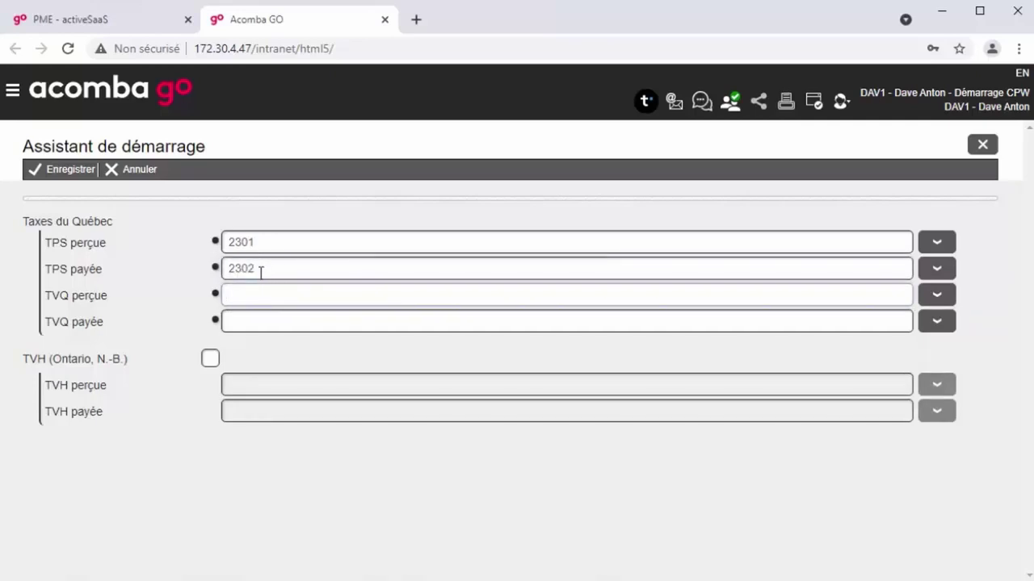
pyautogui.write('tvq')
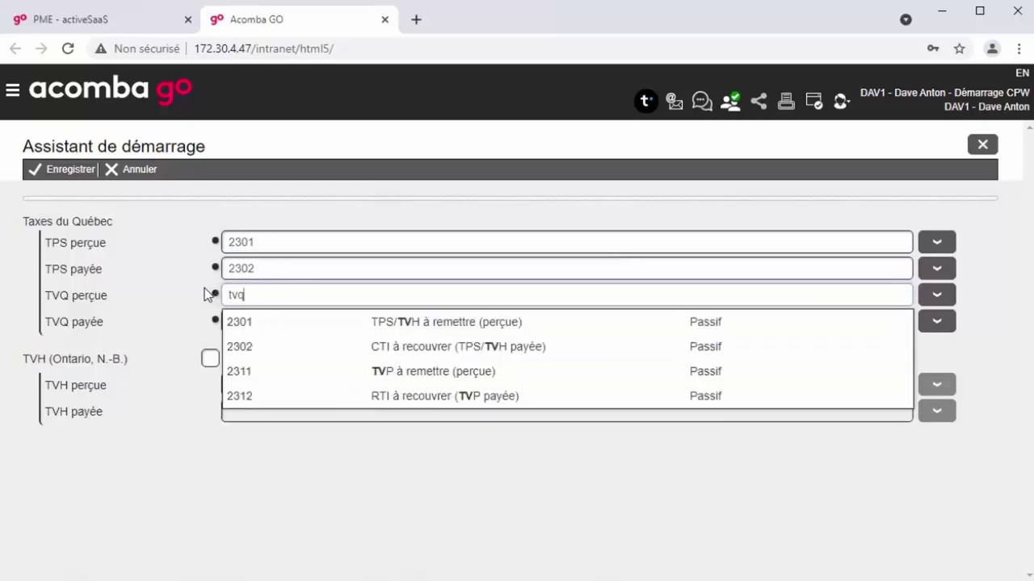
pyautogui.press('BackSpace')
pyautogui.write('p')
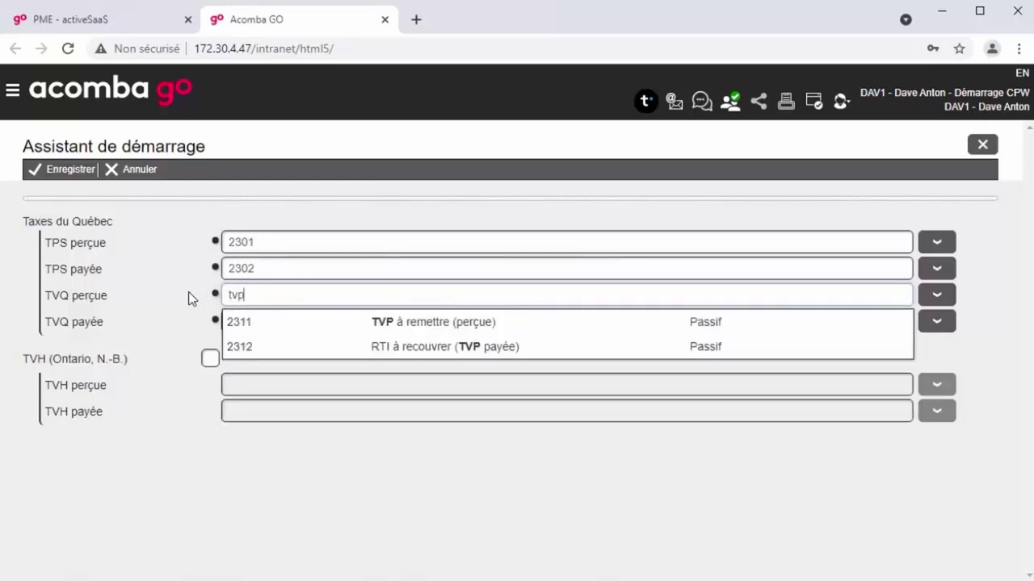
pyautogui.click(232, 324)
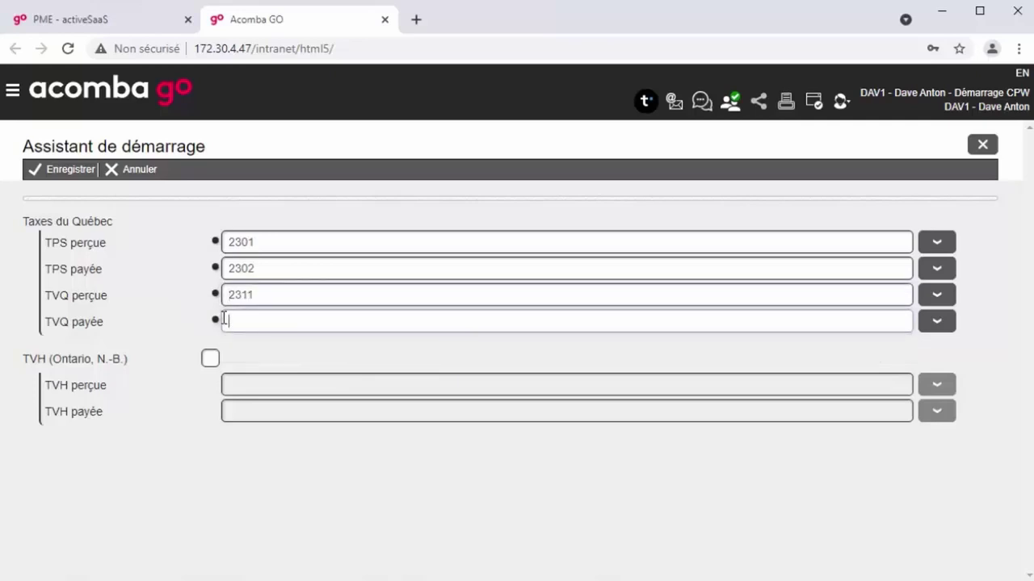
pyautogui.write('2312')
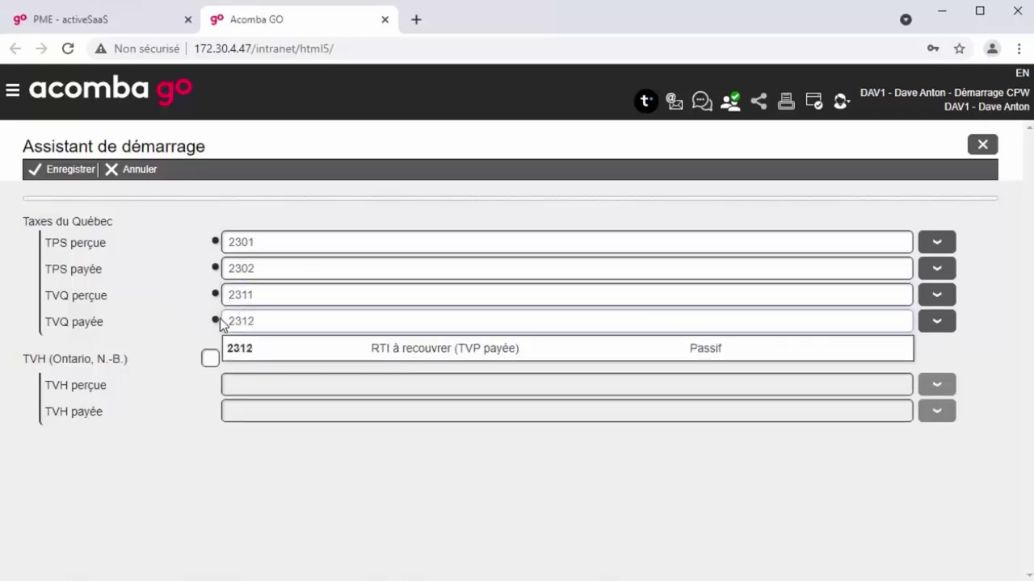
pyautogui.click(248, 348)
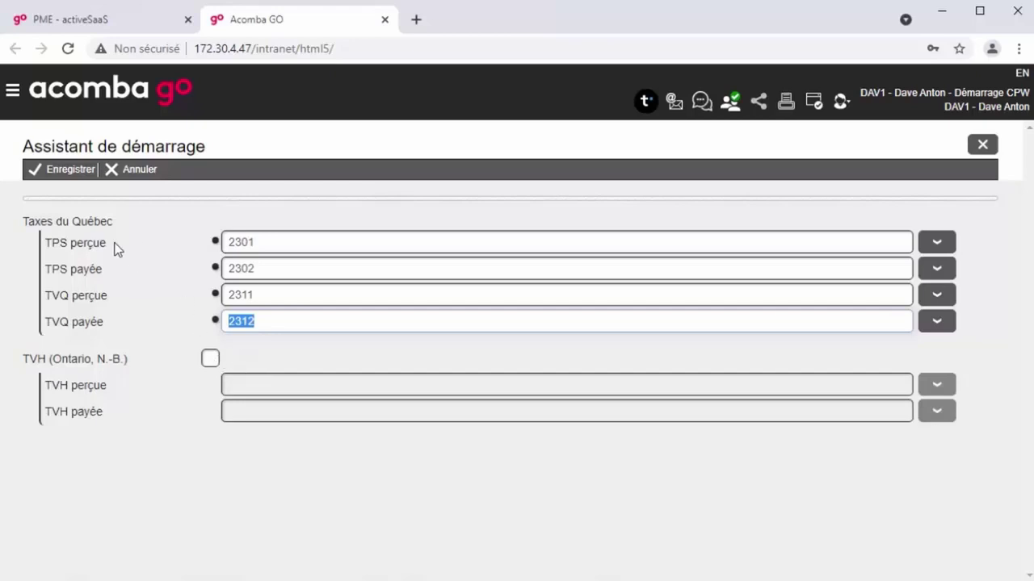
pyautogui.click(66, 171)
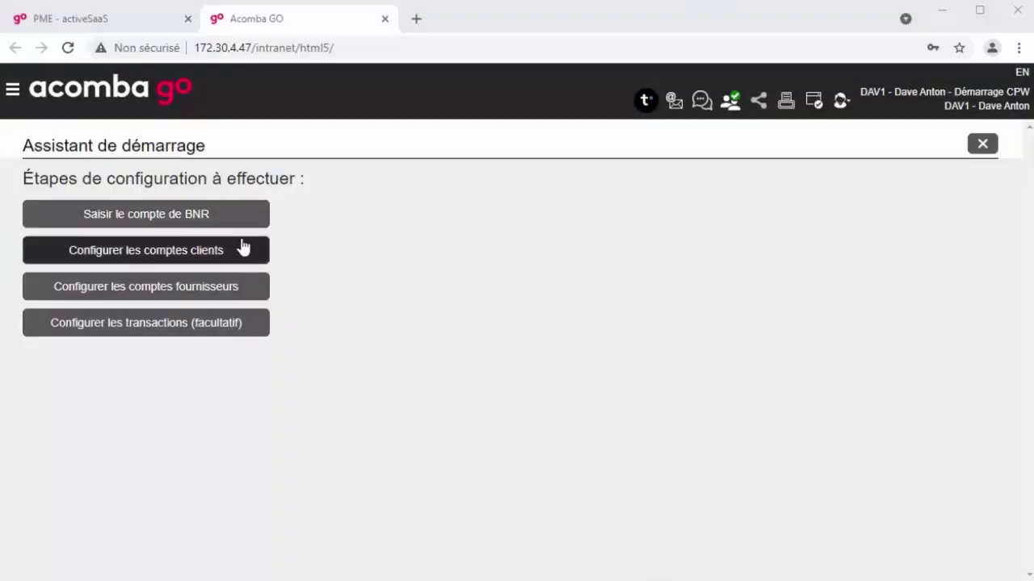
# - Set the Compte des BNR to 4011 - Bénéfices non répartis in the company configuration and save it
pyautogui.click(228, 214)
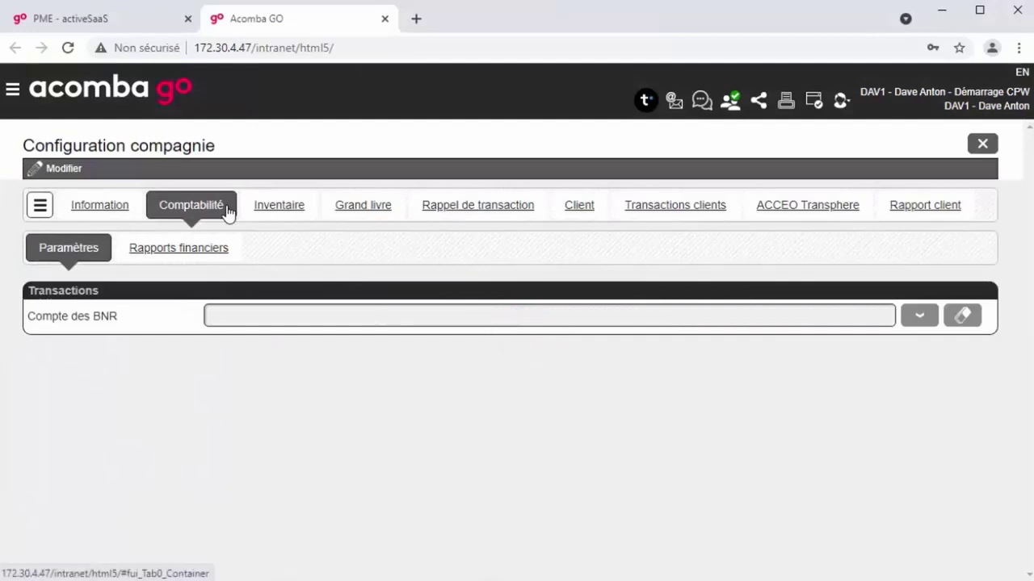
pyautogui.click(64, 168)
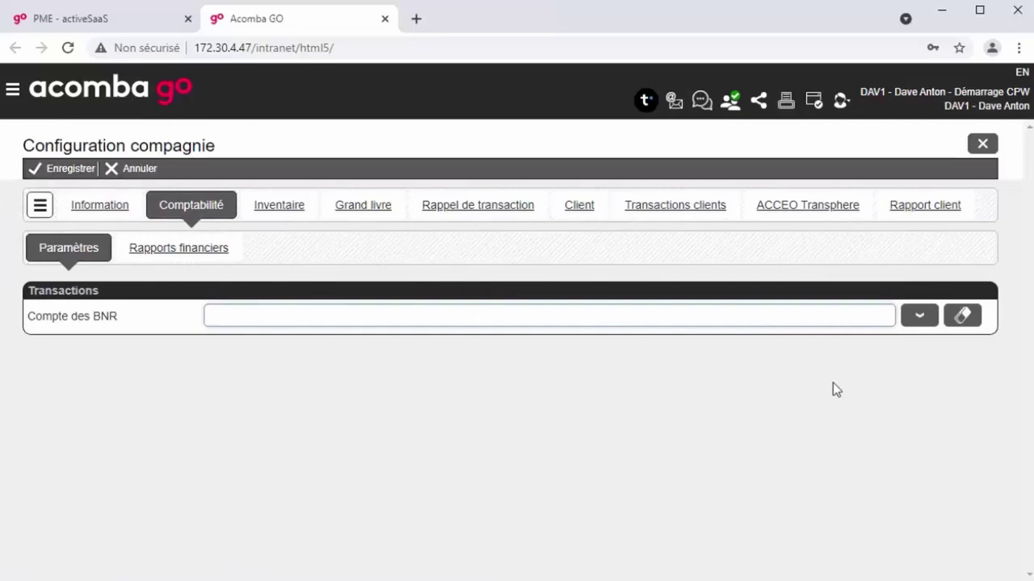
pyautogui.click(921, 319)
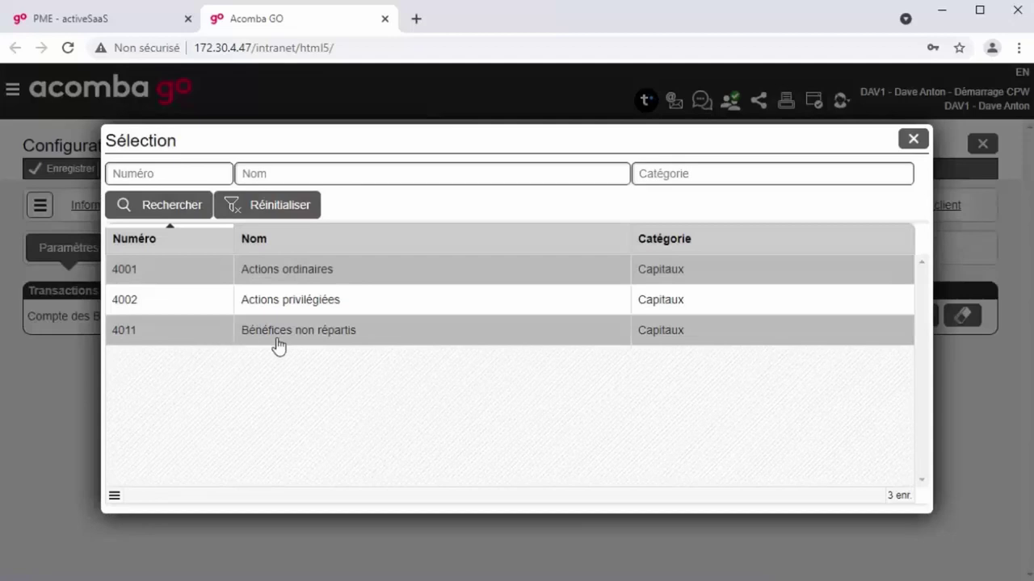
pyautogui.doubleClick(322, 340)
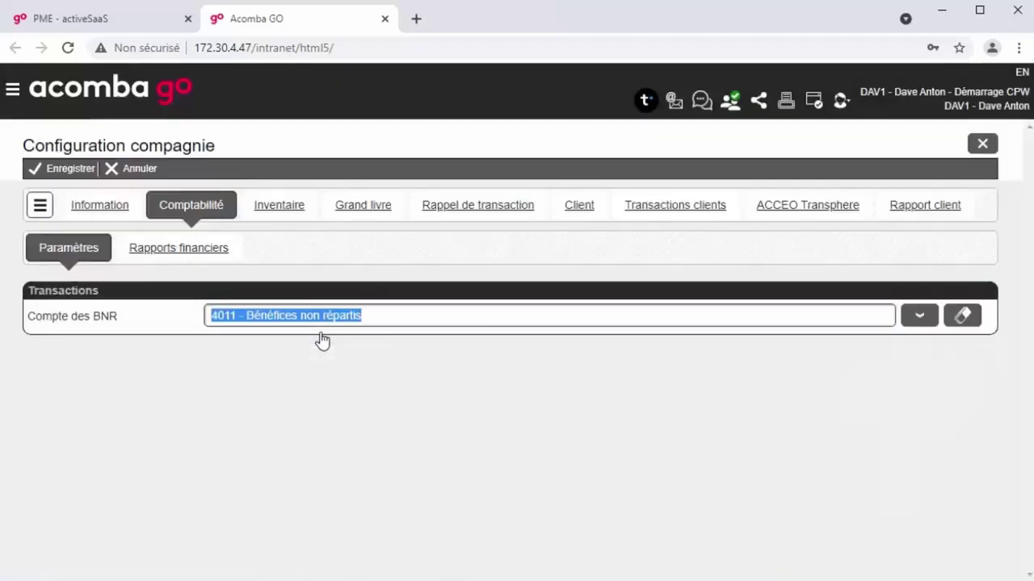
pyautogui.click(45, 176)
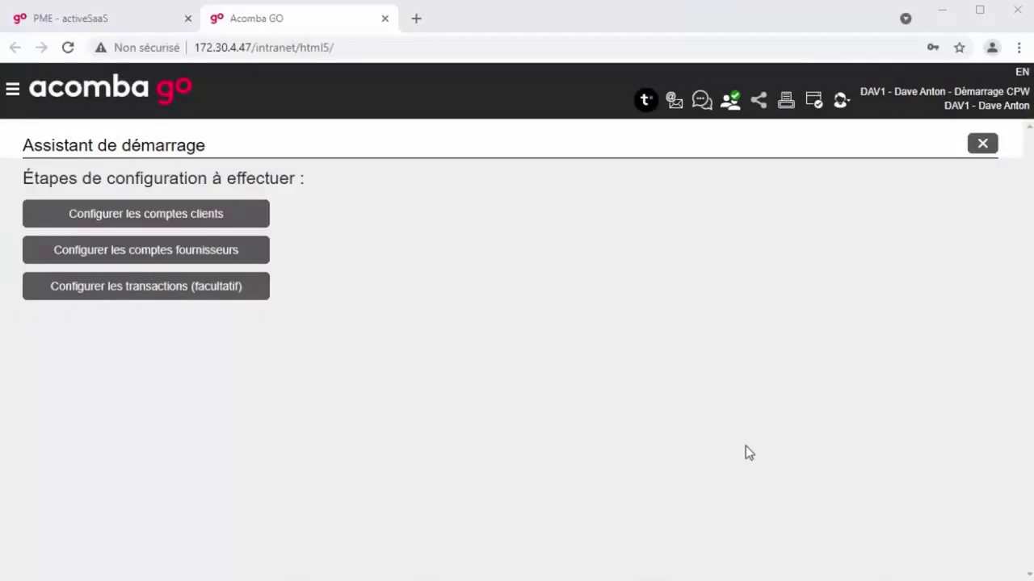
# - In the customer accounts configuration, filter the accounts by category "revenu" and set Compte de vente to 5001 - Ventes sans plomb
pyautogui.click(262, 211)
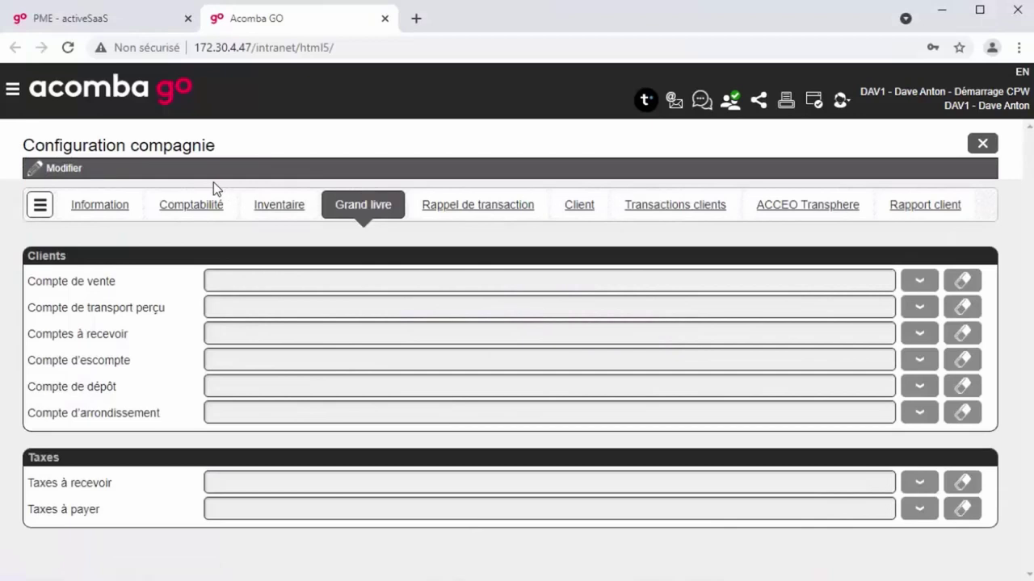
pyautogui.click(71, 171)
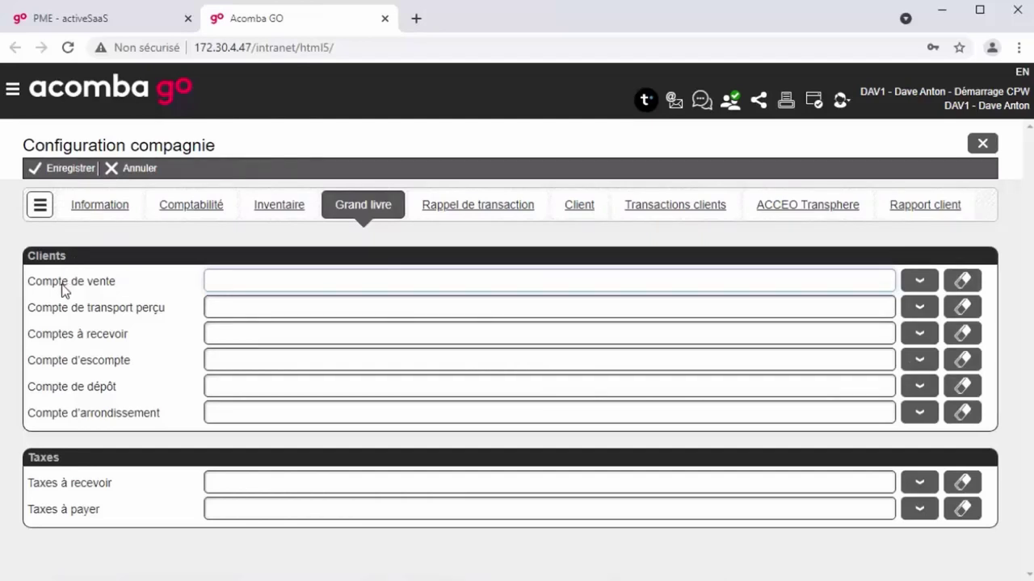
pyautogui.click(924, 289)
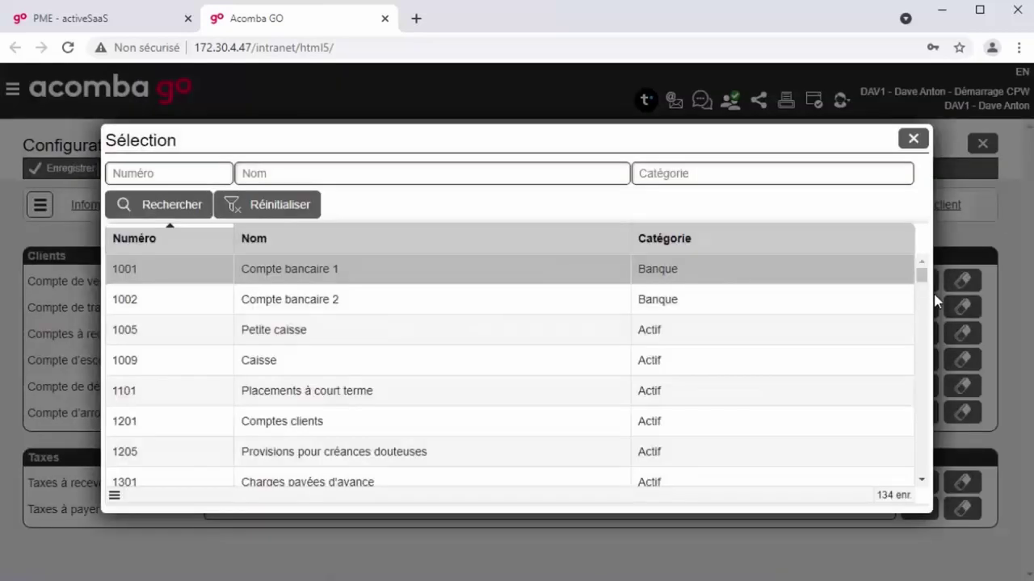
pyautogui.click(667, 176)
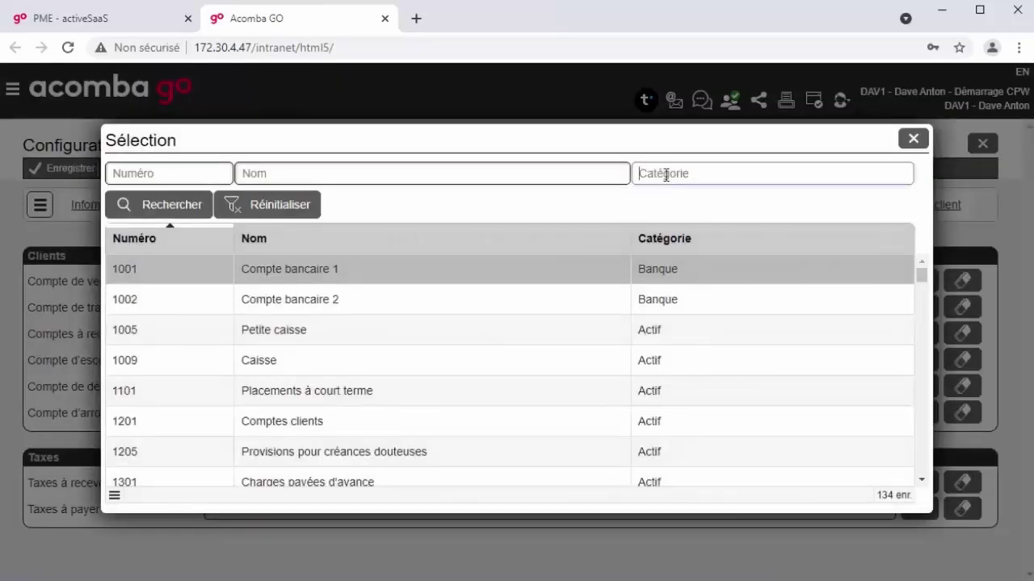
pyautogui.write('revenu')
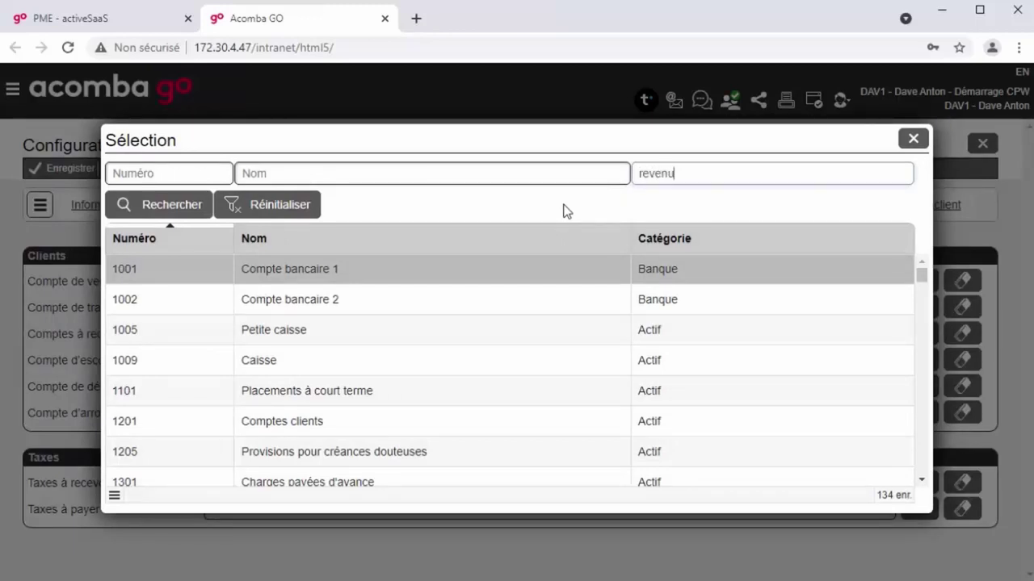
pyautogui.press('Return')
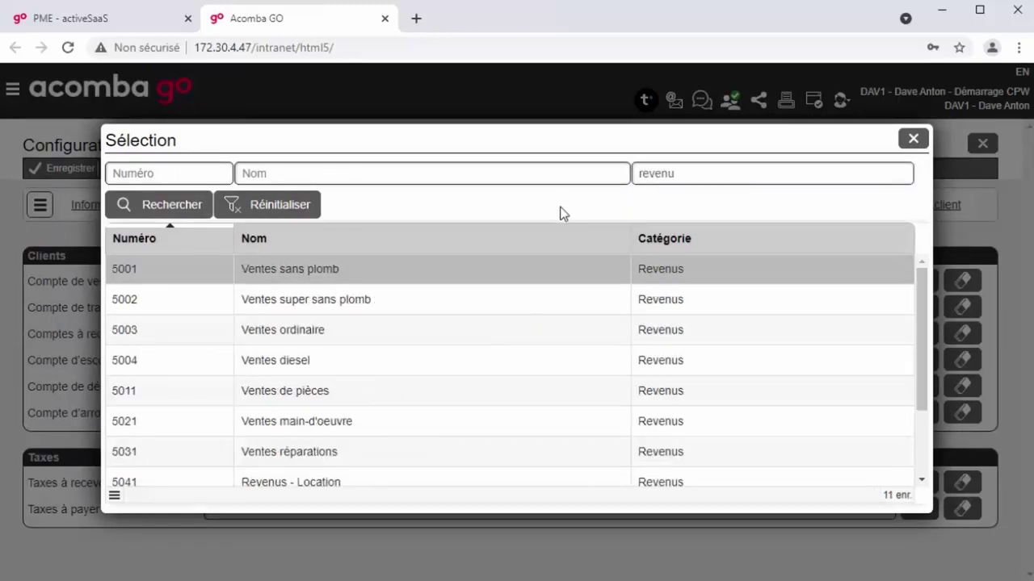
pyautogui.doubleClick(342, 268)
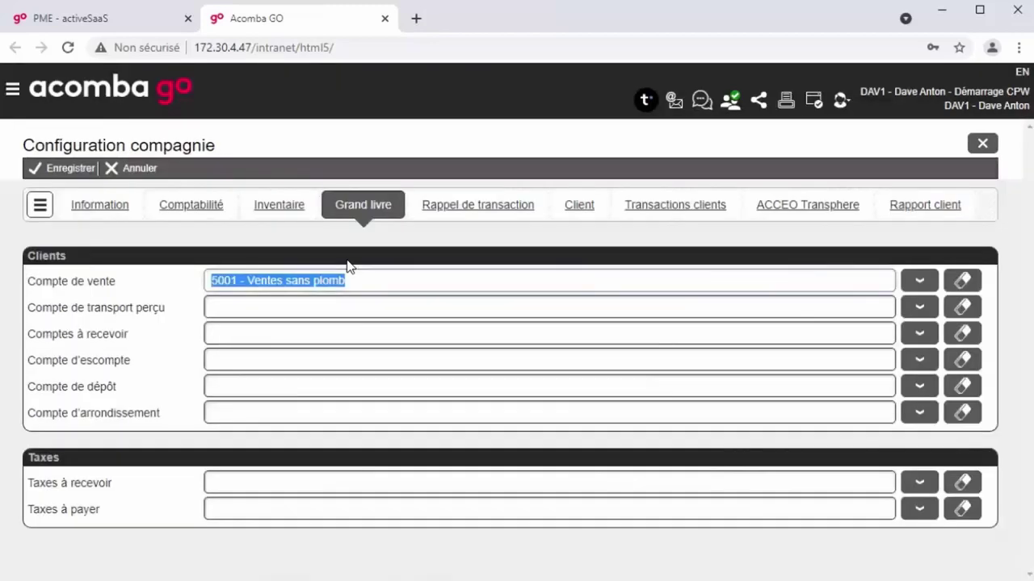
# - Set the customers' Compte de transport perçu to 5051 - Revenus - Transport and Comptes à recevoir to 1201 - Comptes clients
pyautogui.click(287, 299)
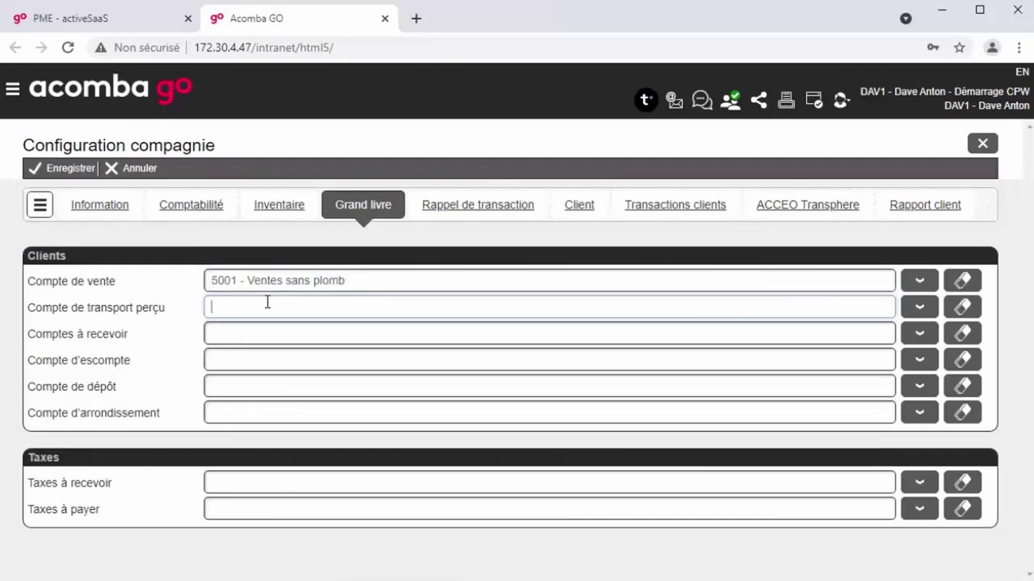
pyautogui.write('trans')
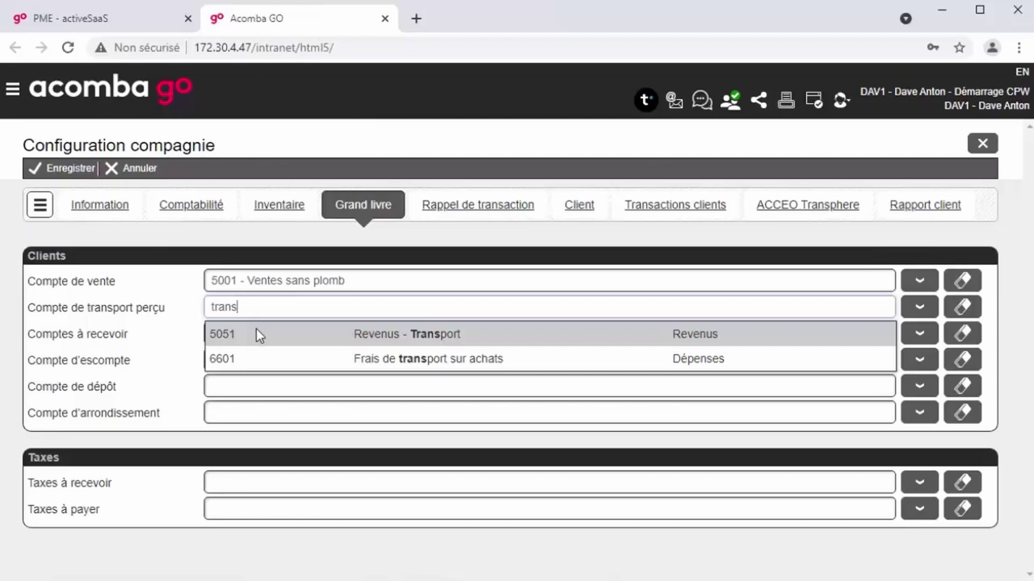
pyautogui.click(256, 332)
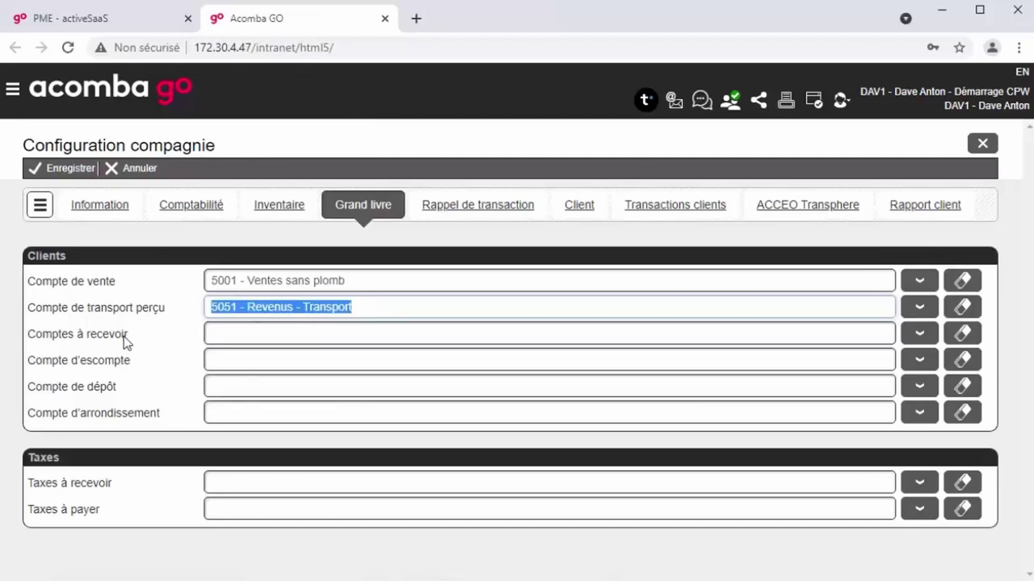
pyautogui.click(256, 340)
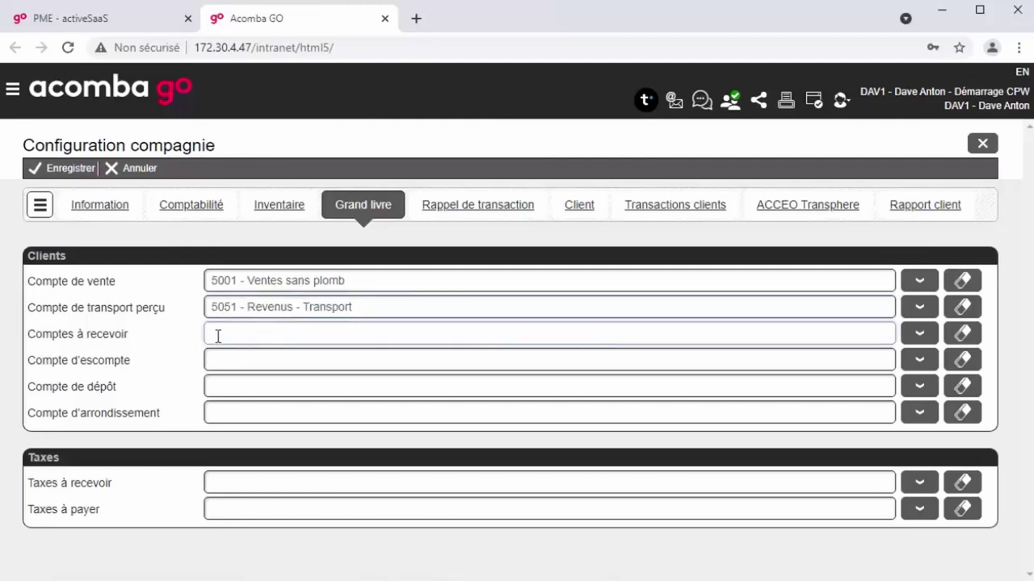
pyautogui.write('clien')
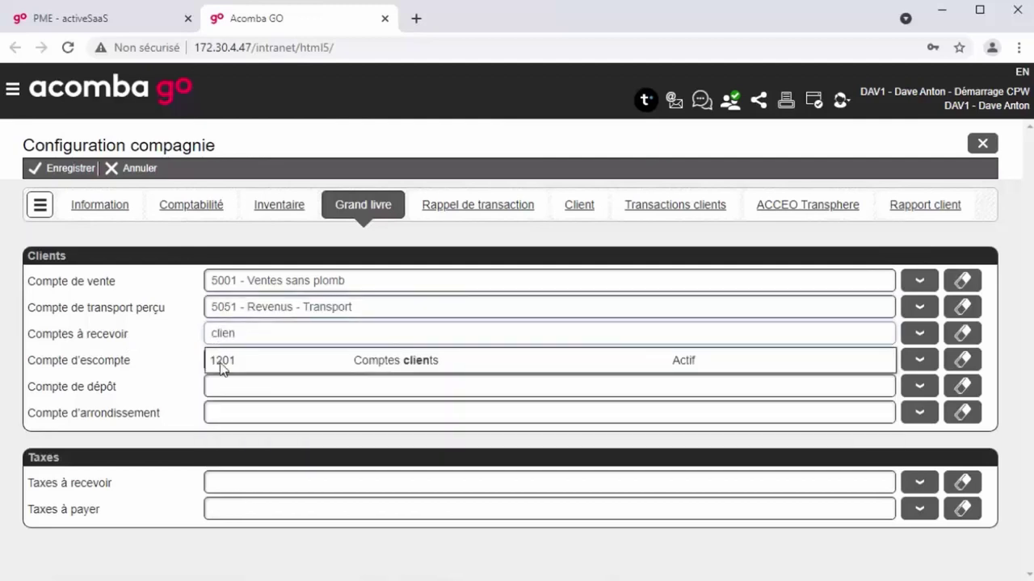
pyautogui.click(267, 363)
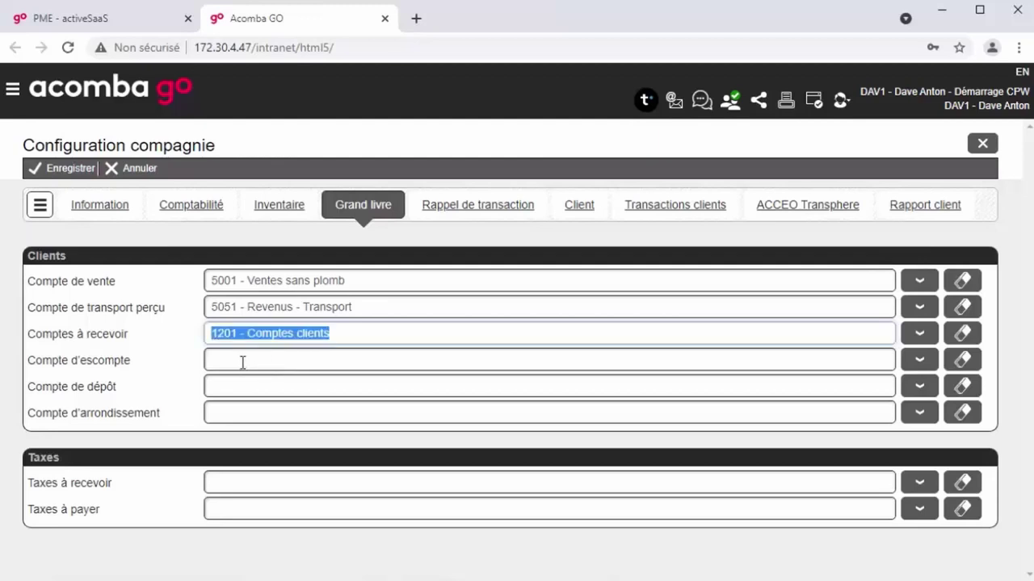
pyautogui.click(242, 362)
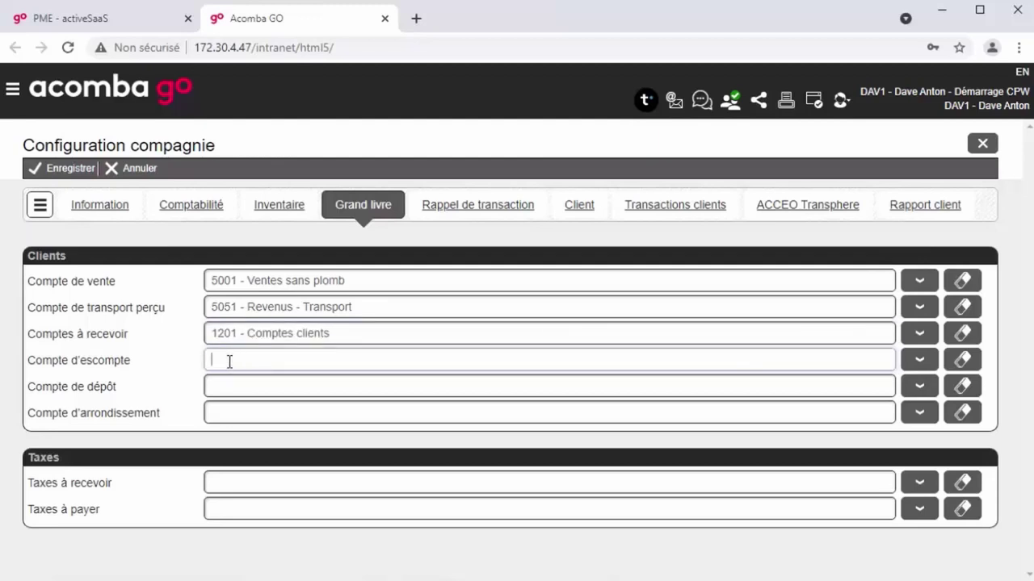
pyautogui.write('esc')
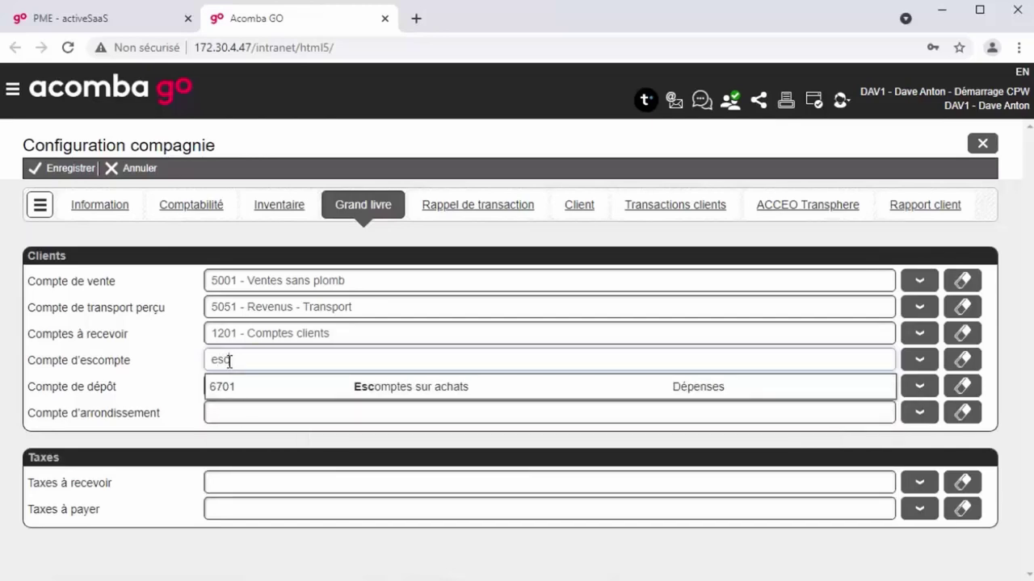
pyautogui.press('BackSpace')
pyautogui.press('BackSpace')
pyautogui.press('BackSpace')
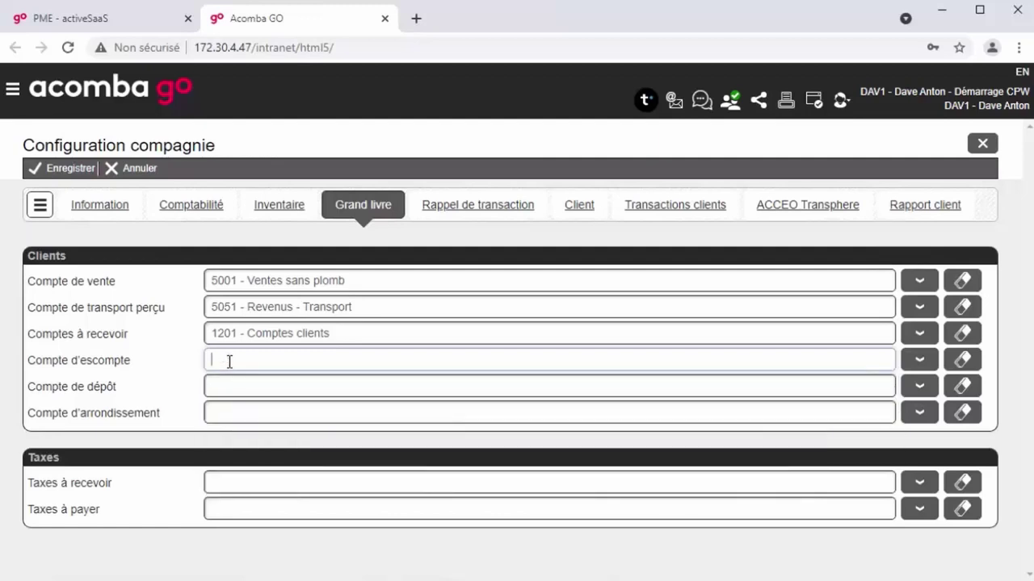
# - Look up accounts matching "autr" and set the customers' Compte d'escompte to 5951 - Revenus - Autres
pyautogui.write('autr')
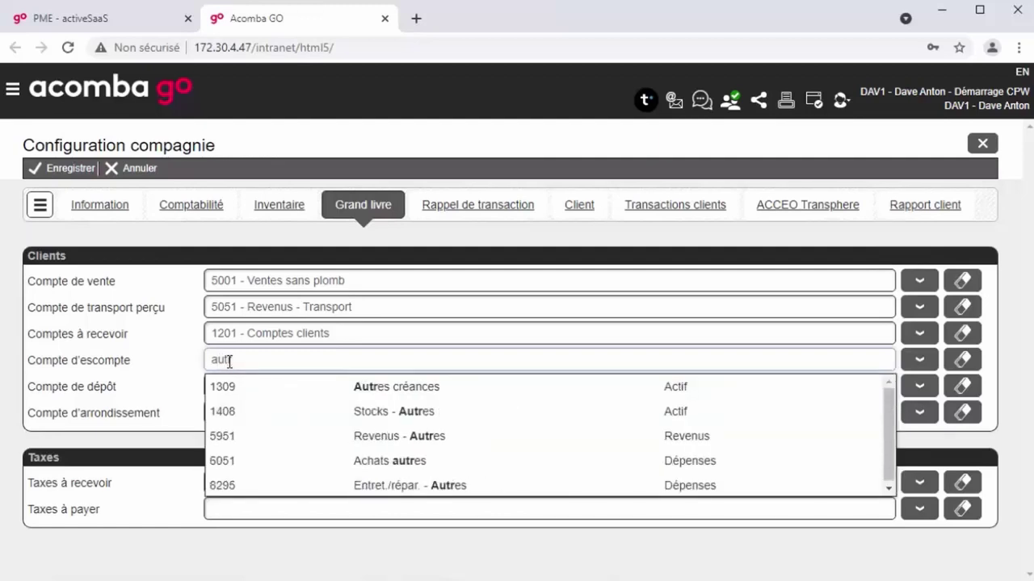
pyautogui.press('Down')
pyautogui.press('Down')
pyautogui.press('Down')
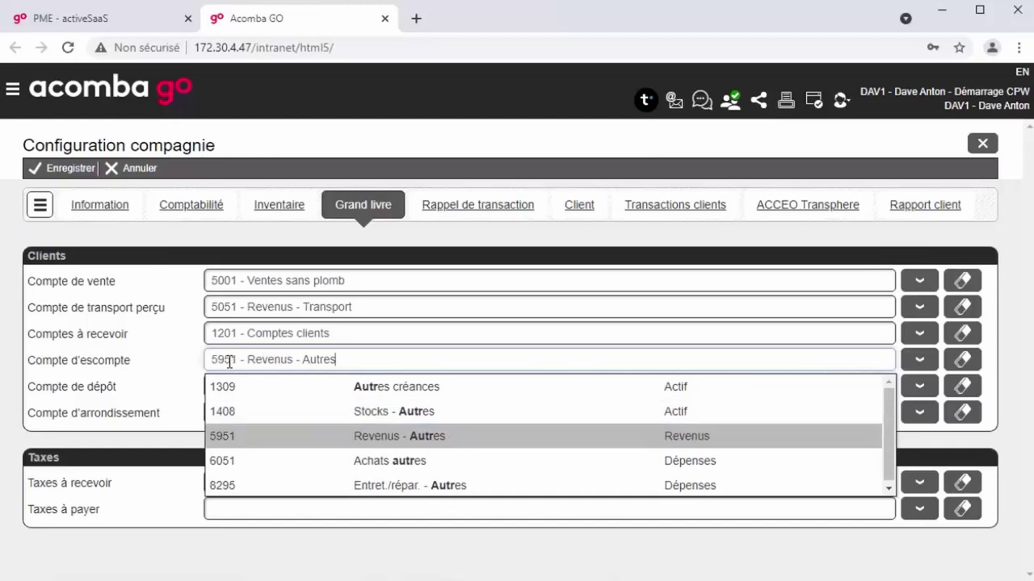
pyautogui.press('Return')
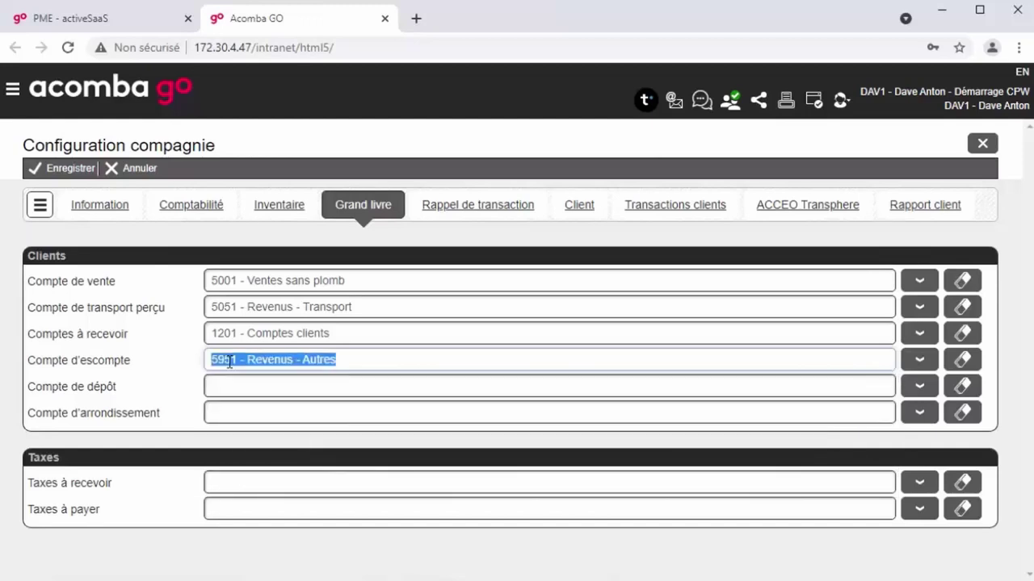
# - Set the customers' Compte de dépôt to 1305 - Dépôts à court terme and Compte d'arrondissement to 8331 - Écarts d'arrondi
pyautogui.click(227, 382)
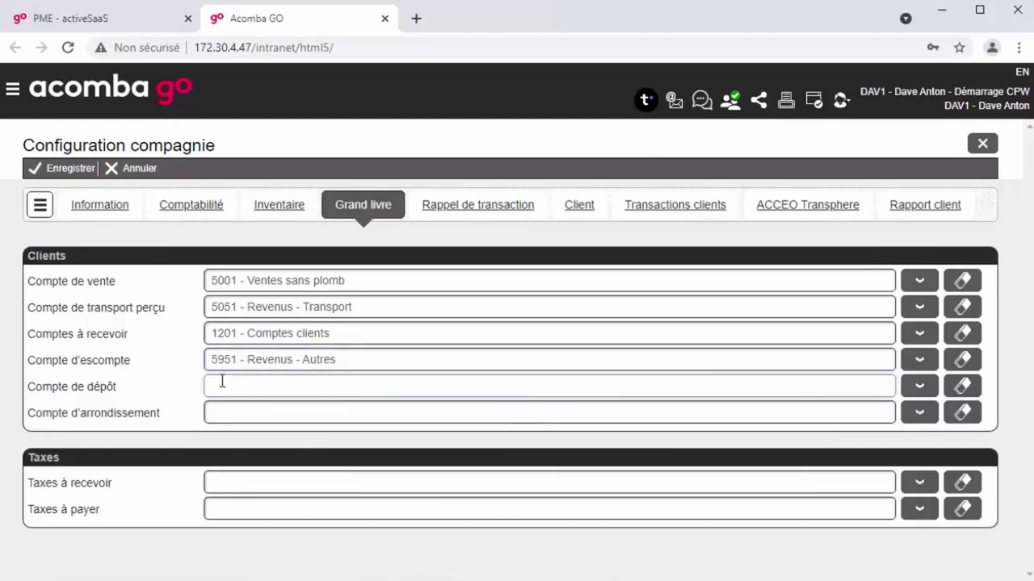
pyautogui.write('Dé')
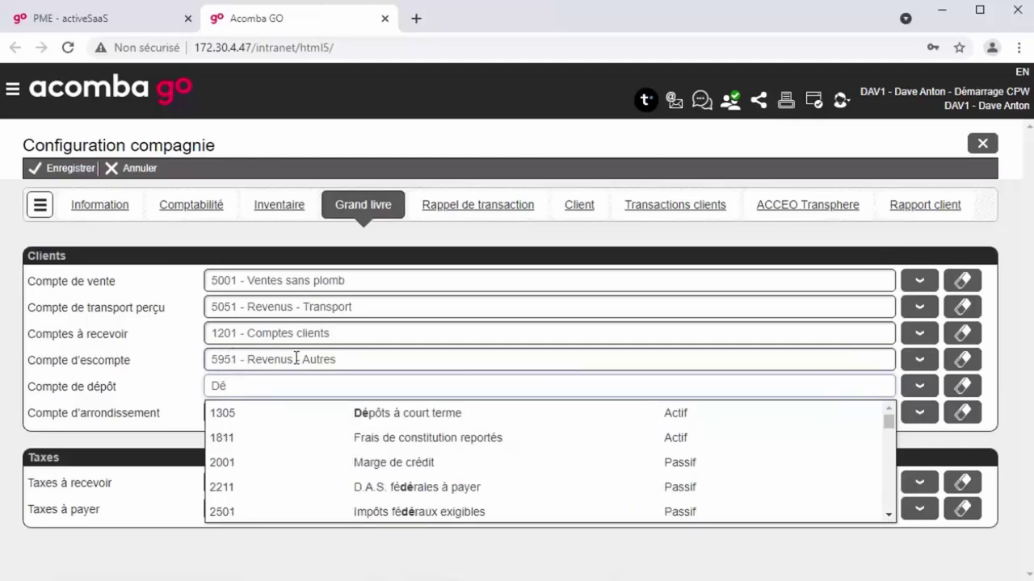
pyautogui.click(352, 410)
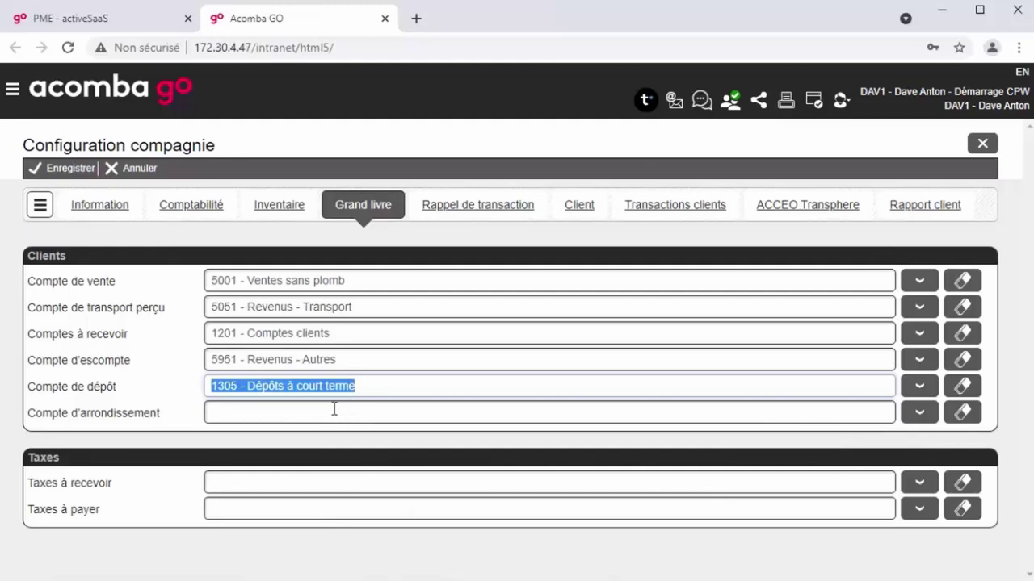
pyautogui.click(333, 409)
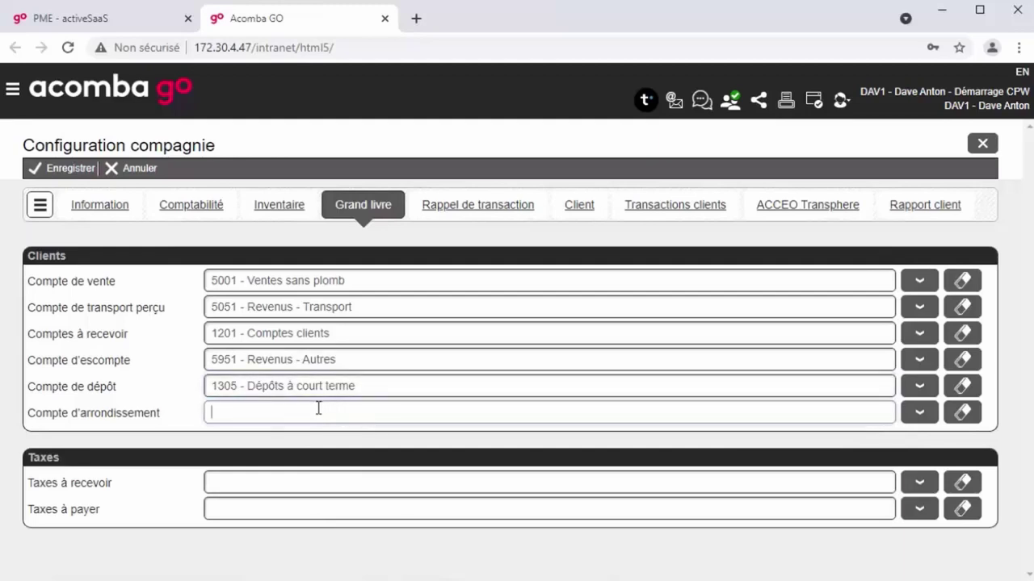
pyautogui.write('Arr')
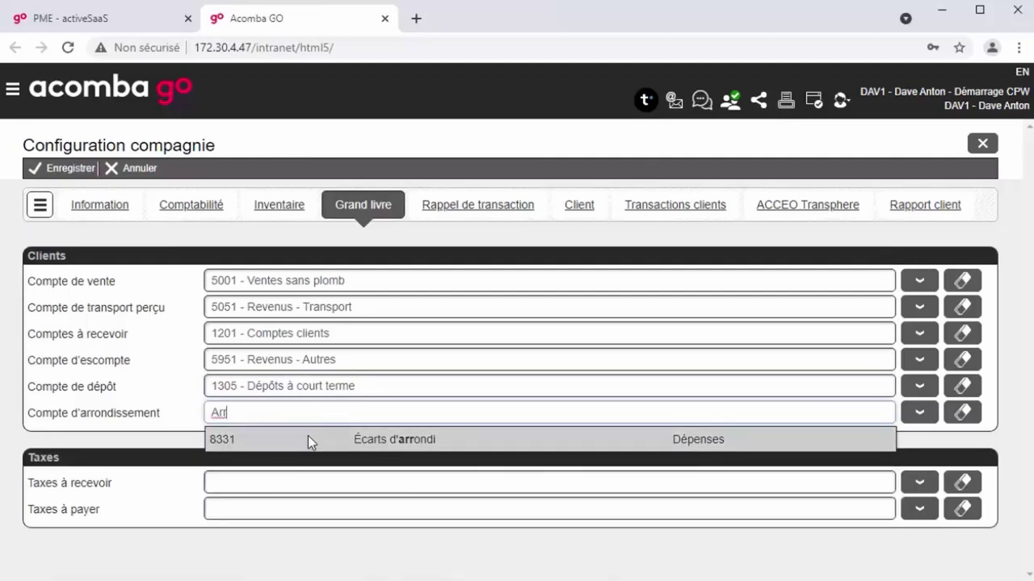
pyautogui.click(306, 439)
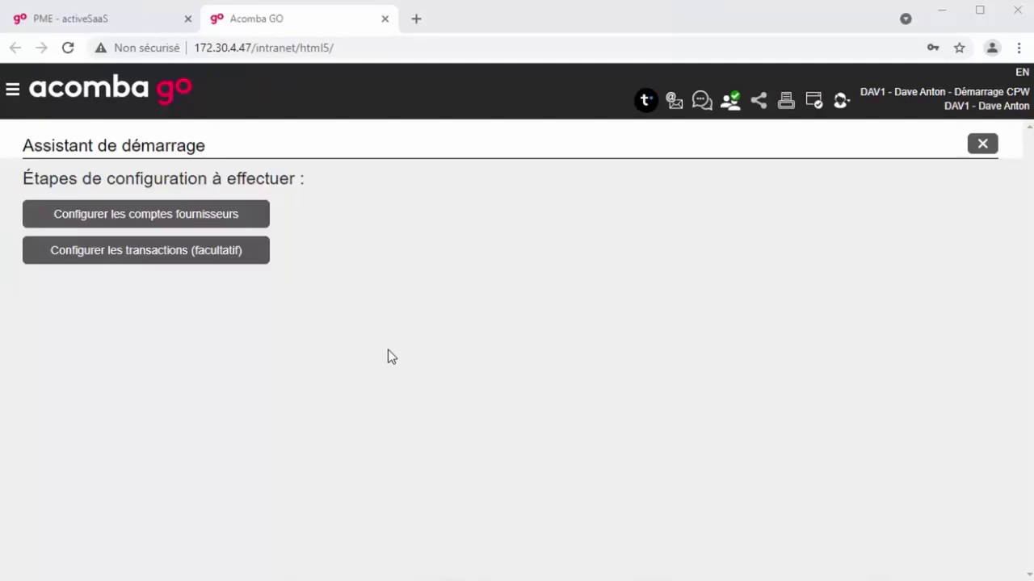
# - In the supplier accounts configuration, filter the accounts by category "dépense" and set Compte d'achat to 6001 - Achats sans plomb
pyautogui.click(253, 221)
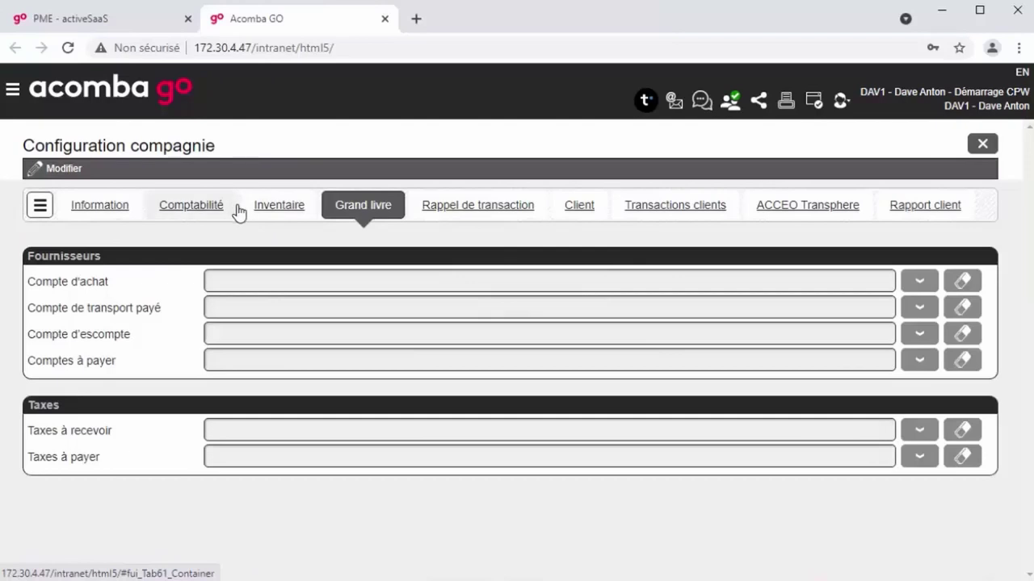
pyautogui.click(67, 172)
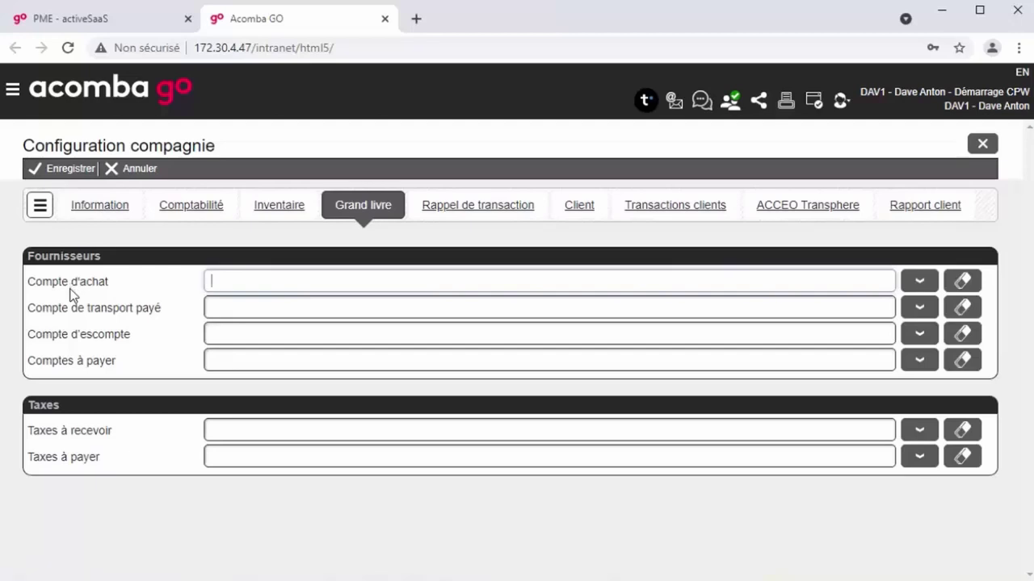
pyautogui.click(919, 281)
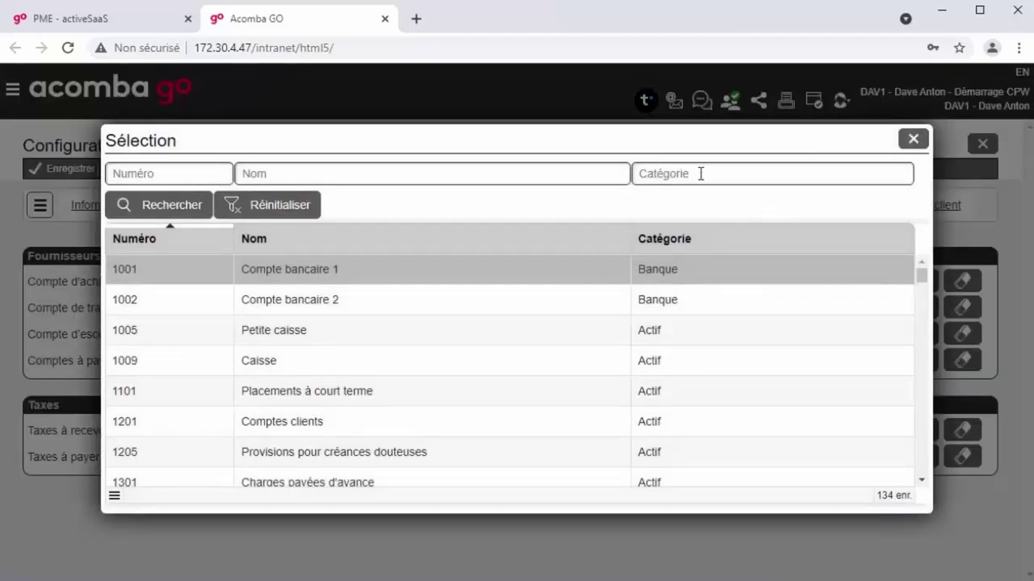
pyautogui.click(652, 185)
pyautogui.write('dé')
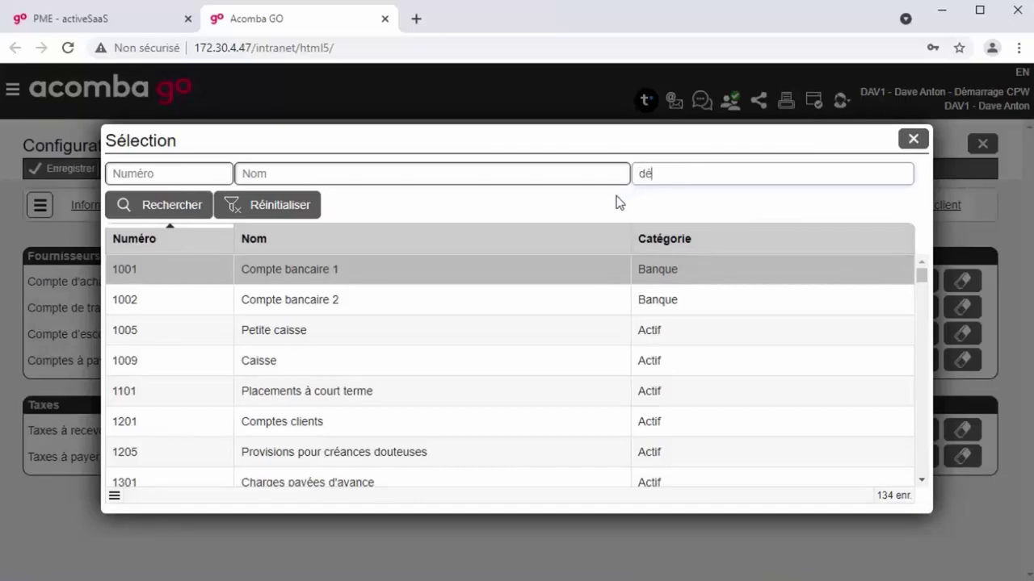
pyautogui.write('pense')
pyautogui.press('Return')
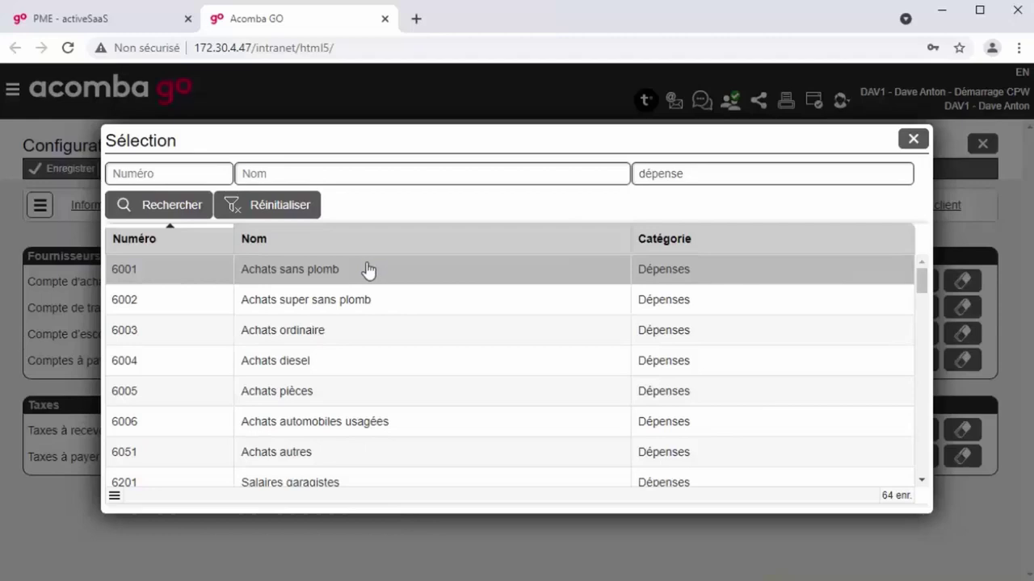
pyautogui.doubleClick(368, 268)
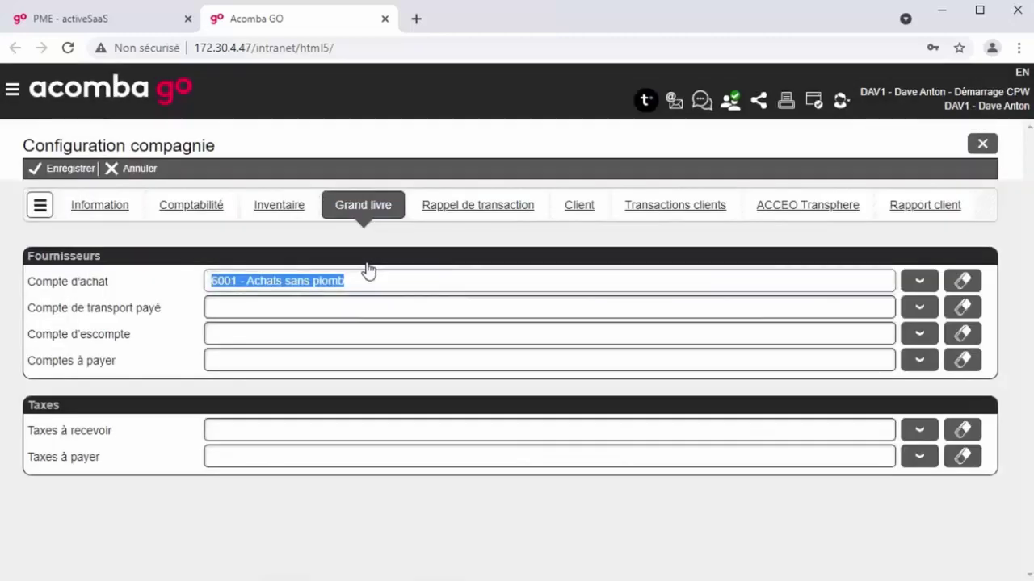
# - Set the suppliers' Compte de transport payé to 6601 - Frais de transport sur achats and Compte d'escompte to 6701 - Escomptes sur achats
pyautogui.click(246, 305)
pyautogui.write('tra')
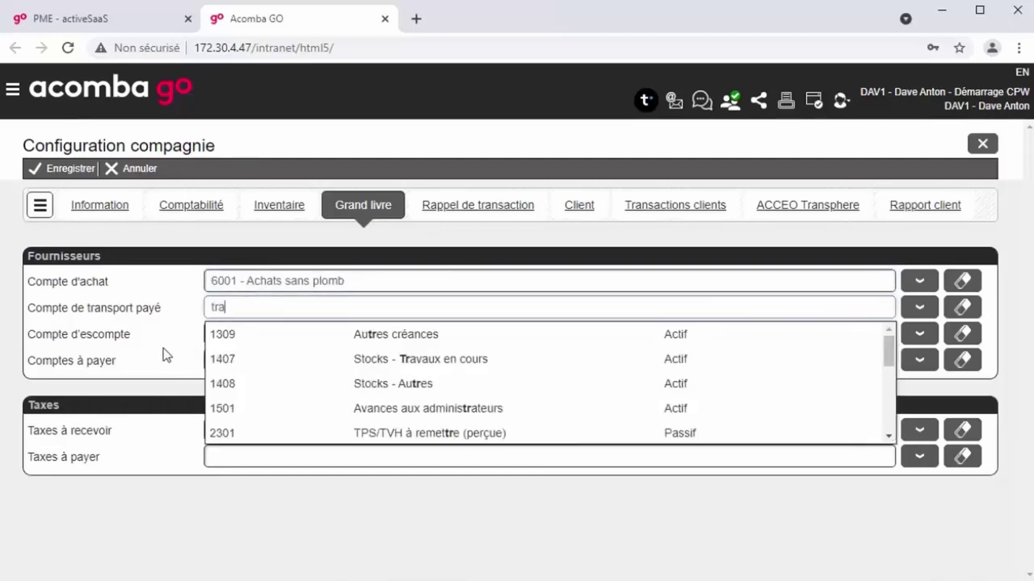
pyautogui.write('n')
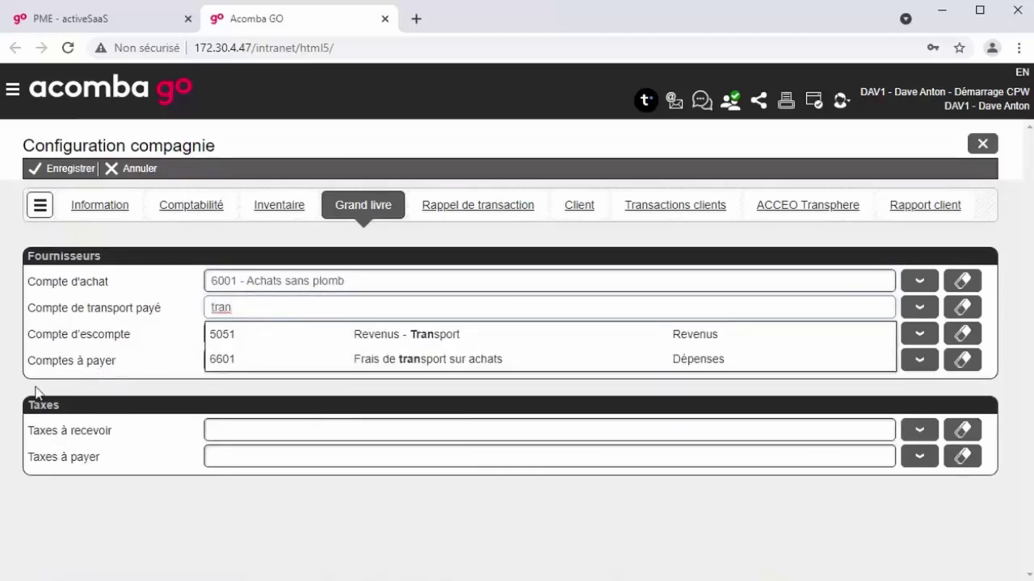
pyautogui.click(332, 359)
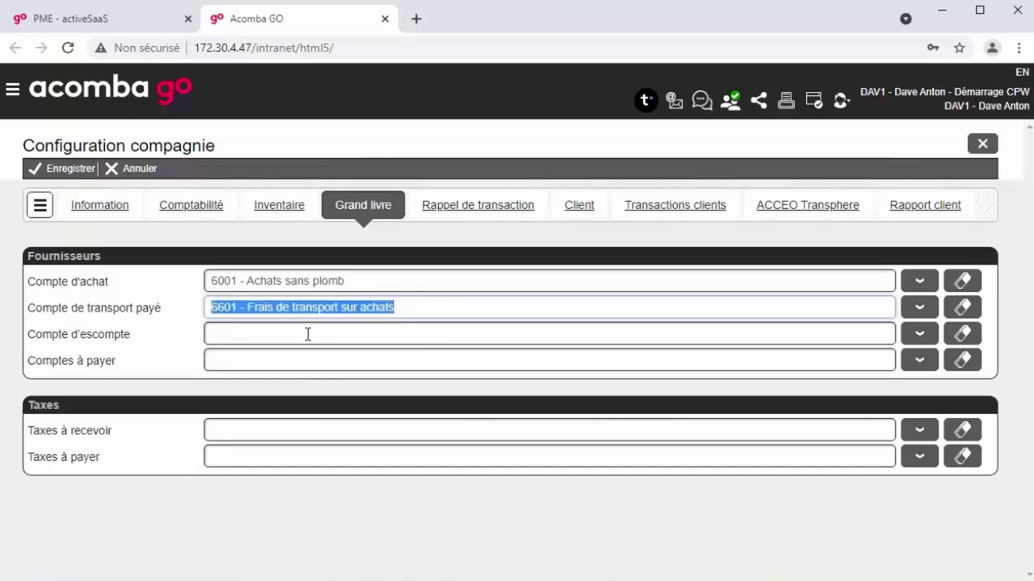
pyautogui.click(308, 334)
pyautogui.write('es')
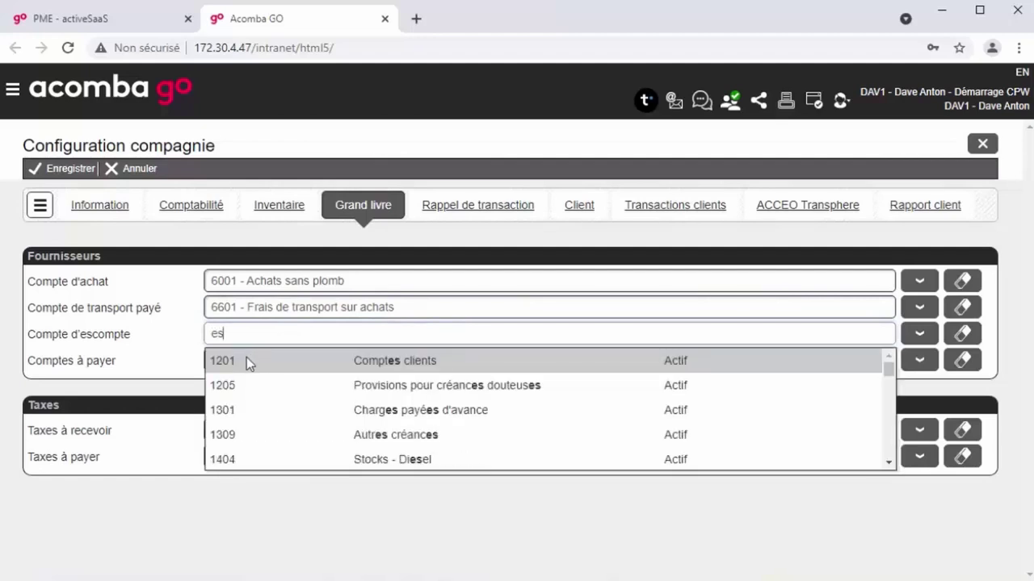
pyautogui.write('c')
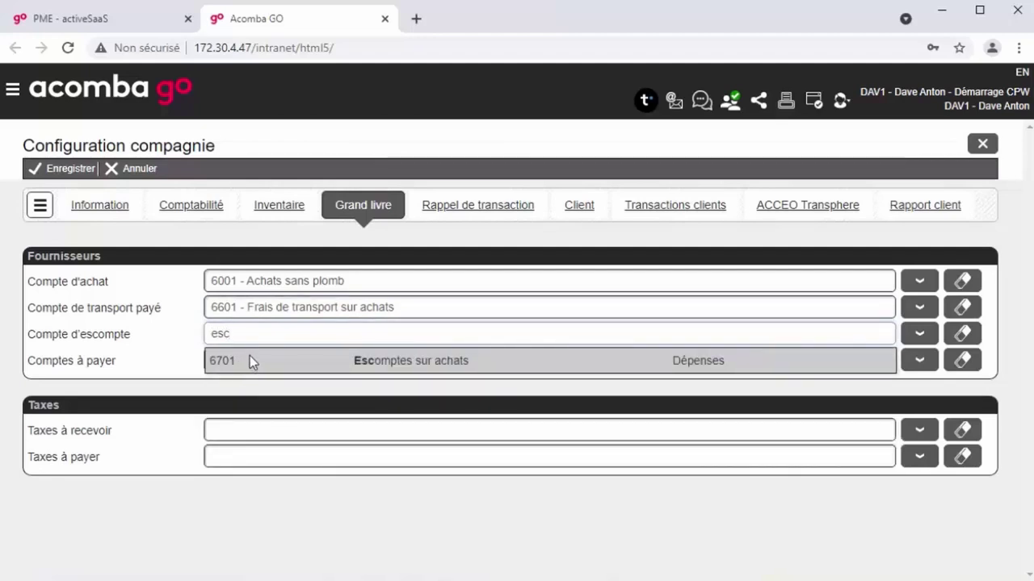
pyautogui.click(250, 361)
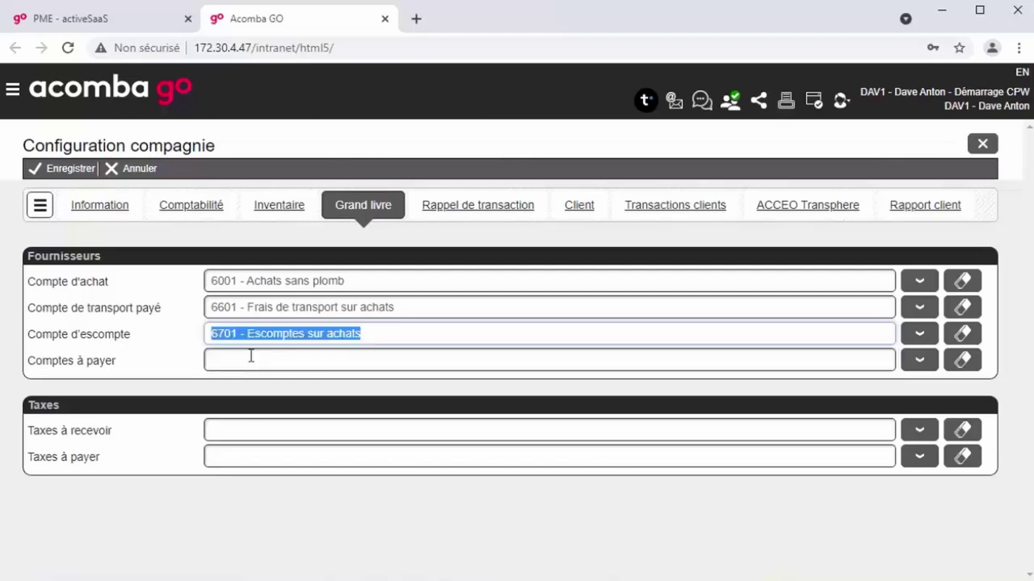
# - Set the suppliers' Comptes à payer to 2101 - Comptes fournisseurs and save the supplier accounts configuration
pyautogui.click(232, 360)
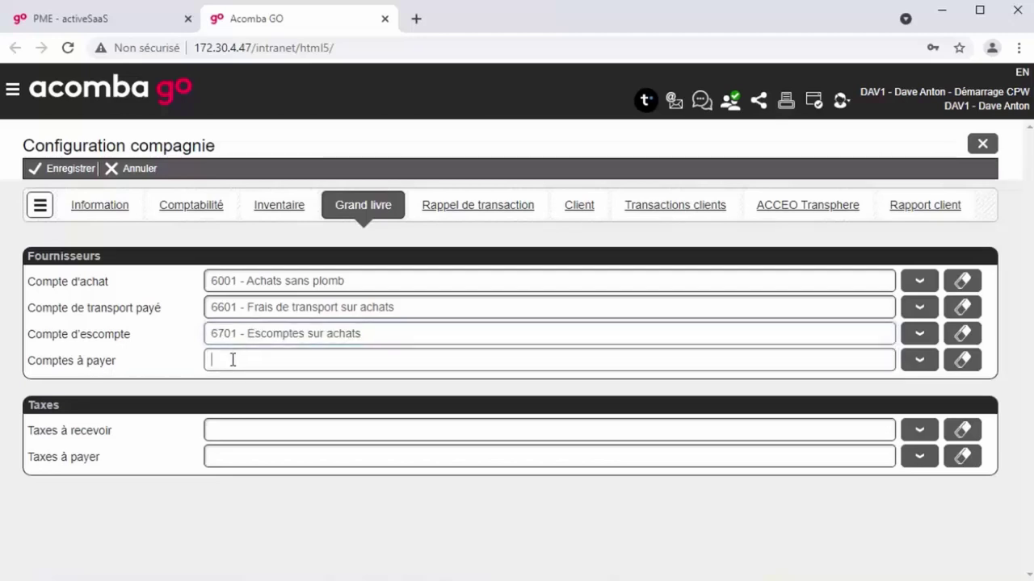
pyautogui.write('fourn')
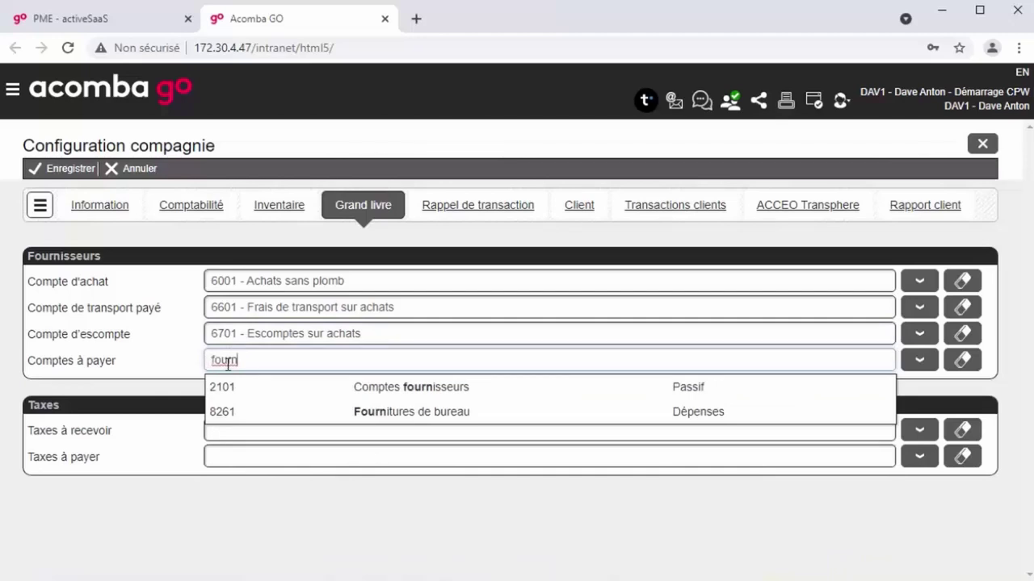
pyautogui.click(228, 390)
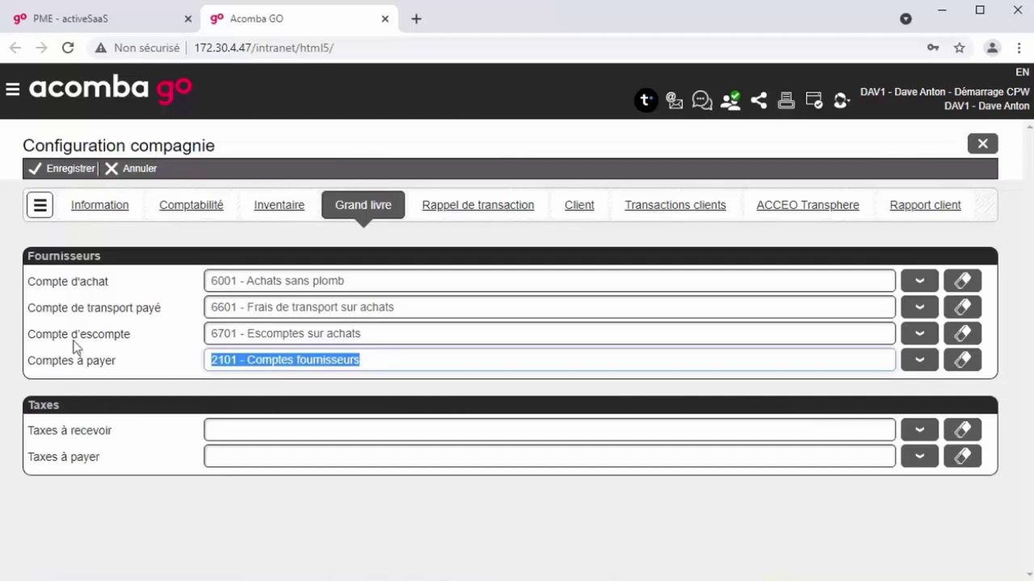
pyautogui.click(63, 172)
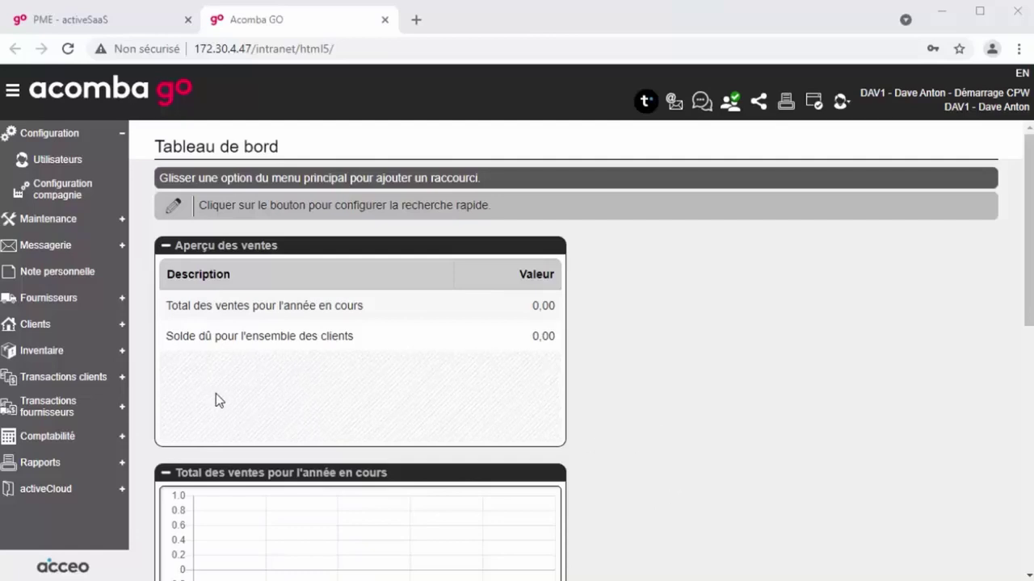
# - In the Plan comptable, rename account 1001 (Caisse desjardins) as BNC and save the account
pyautogui.click(91, 446)
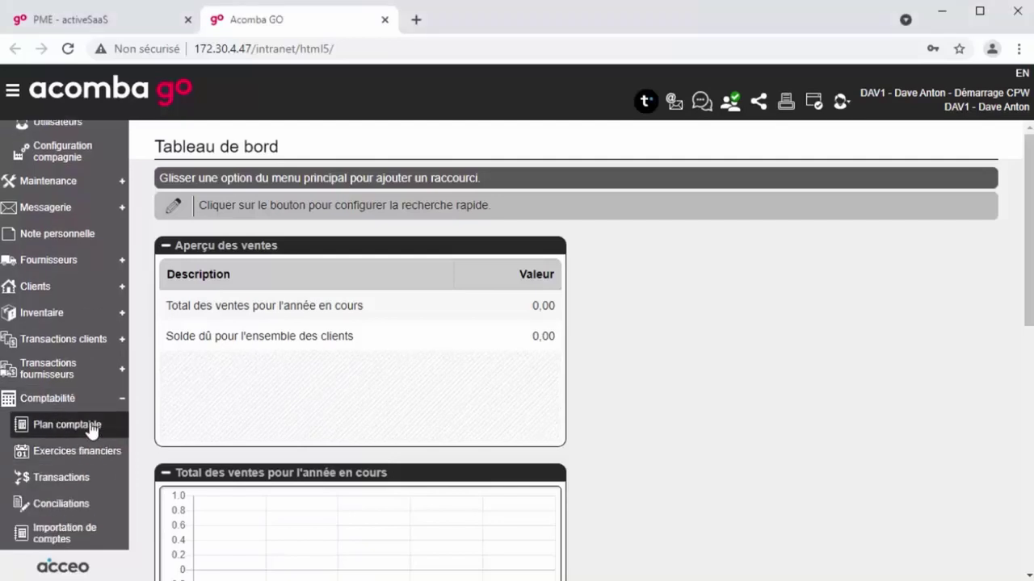
pyautogui.click(91, 427)
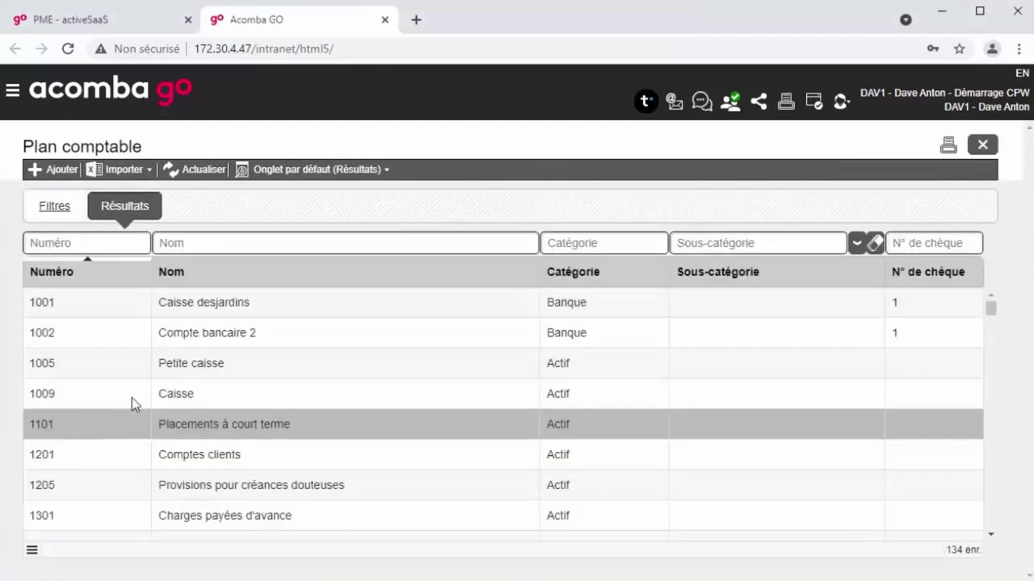
pyautogui.doubleClick(197, 311)
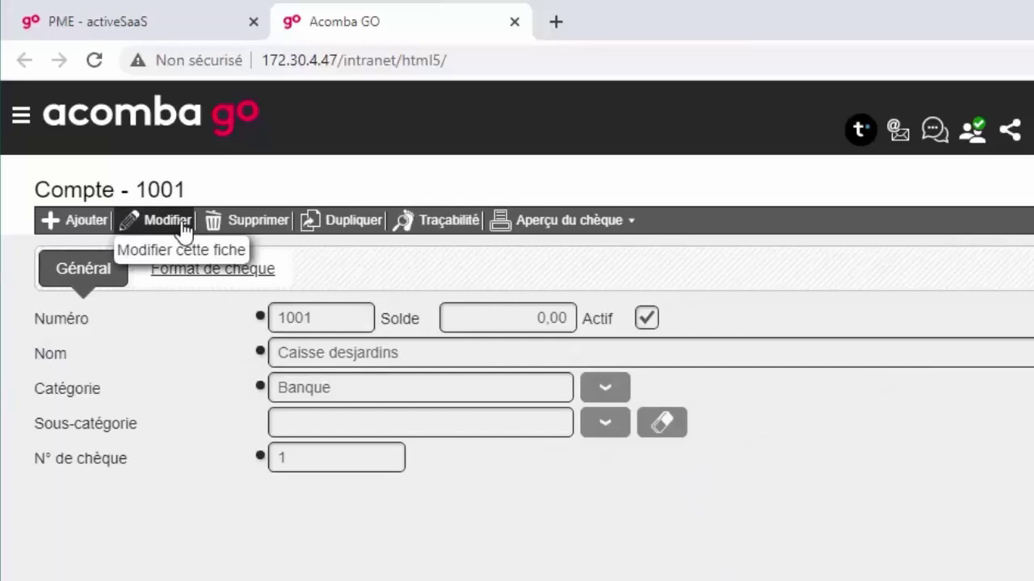
pyautogui.click(182, 228)
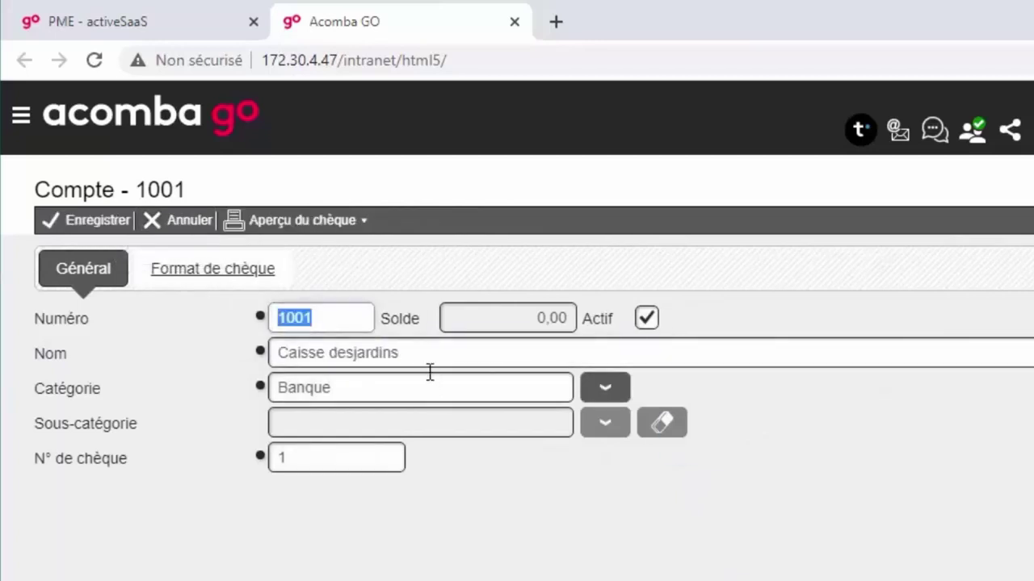
pyautogui.moveTo(420, 353); pyautogui.dragTo(250, 334)
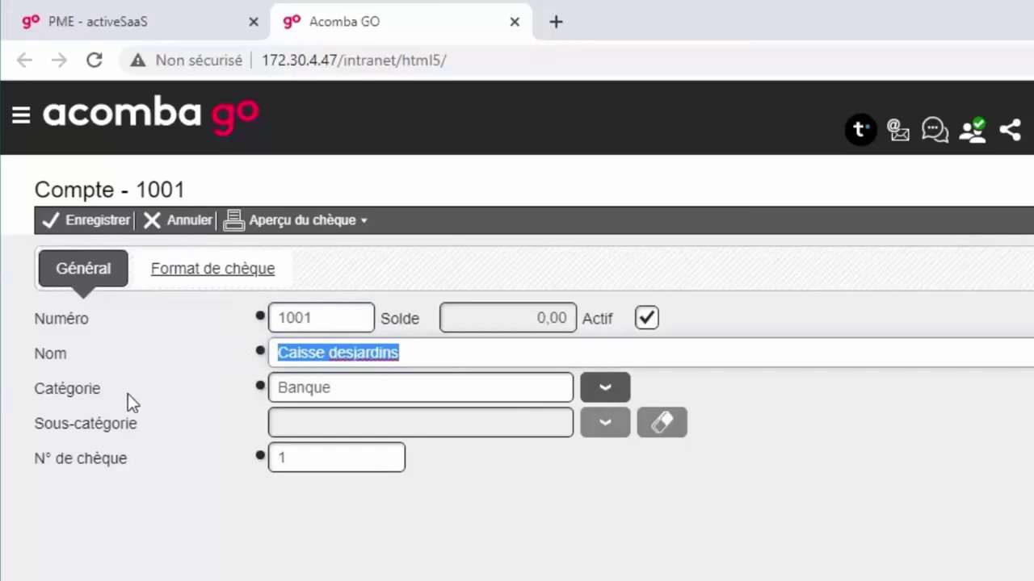
pyautogui.write('BNC')
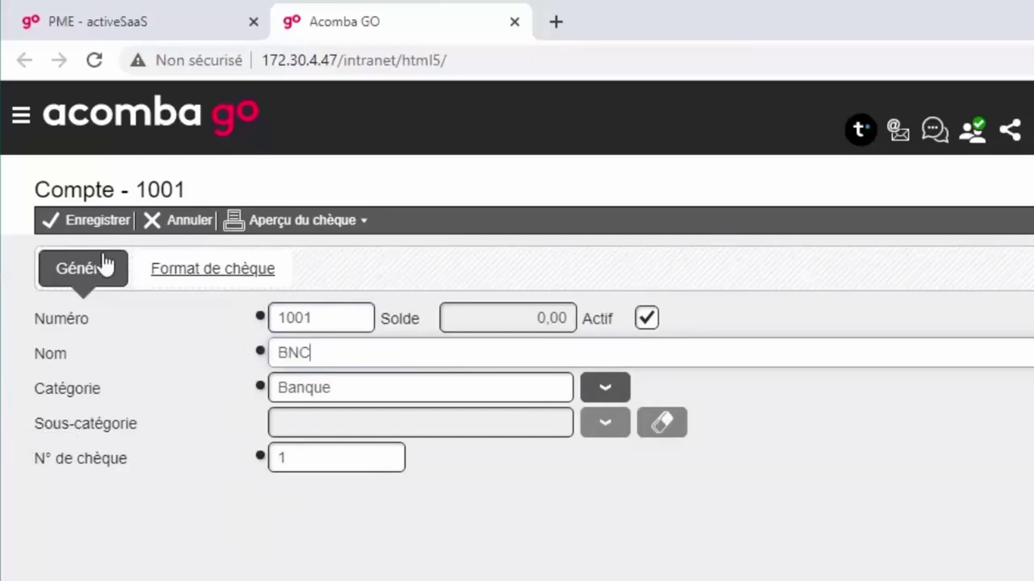
pyautogui.click(113, 221)
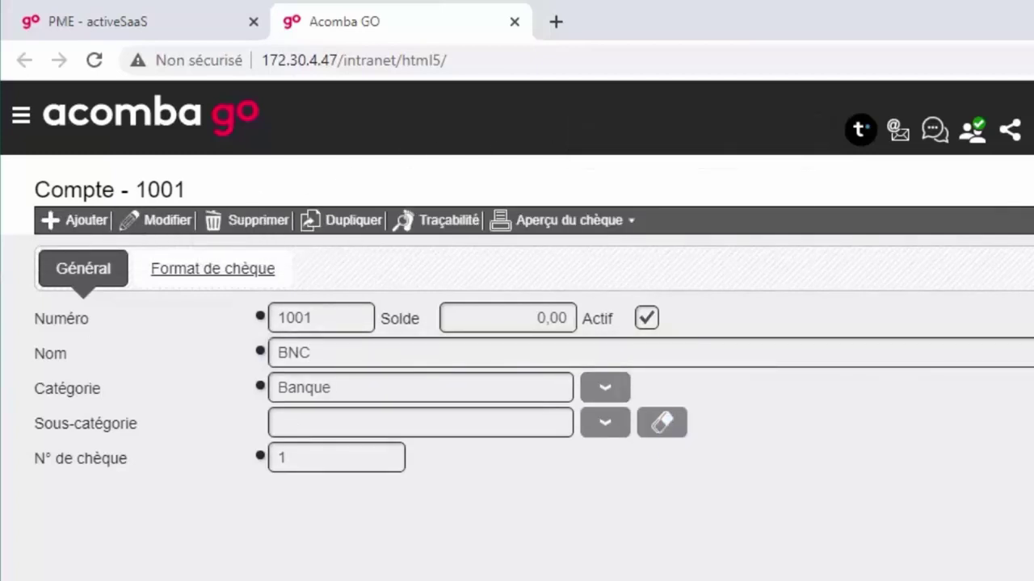
# - Add account 1003 named Petite caisse with the category Actif, save it and close the chart of accounts
pyautogui.click(74, 230)
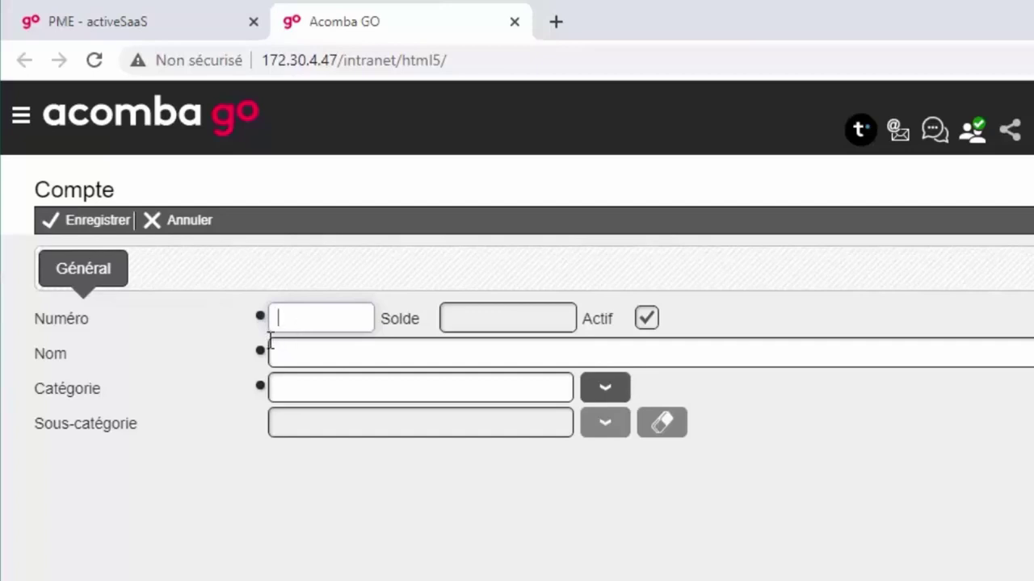
pyautogui.write('1003')
pyautogui.click(328, 349)
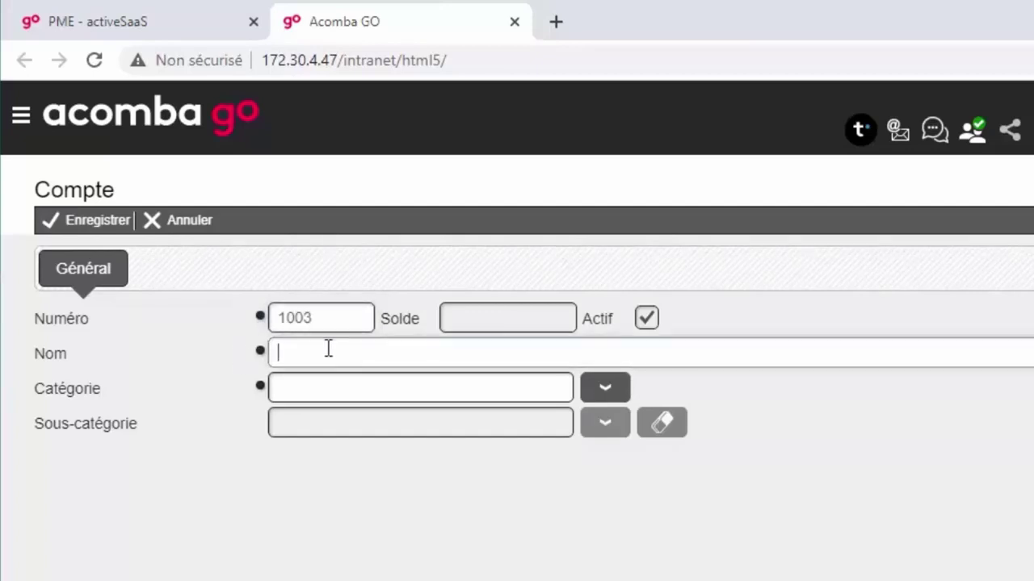
pyautogui.write('Petite caisse')
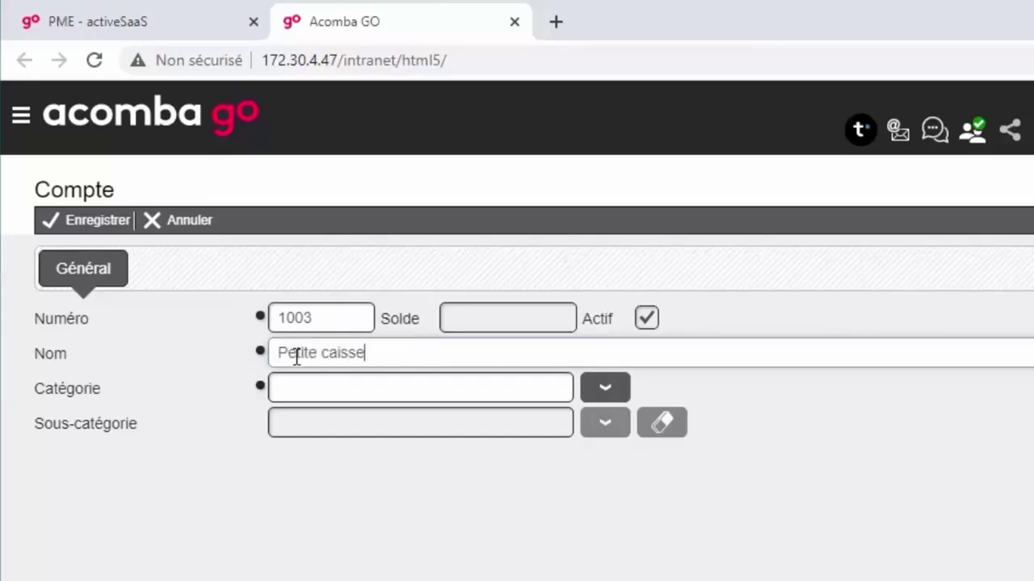
pyautogui.click(323, 385)
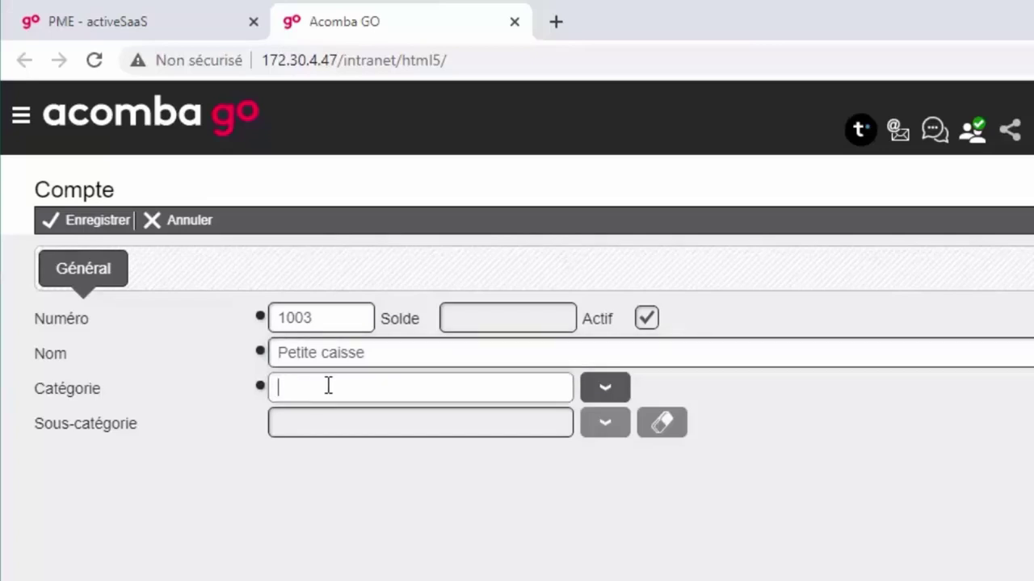
pyautogui.click(602, 392)
pyautogui.click(243, 388)
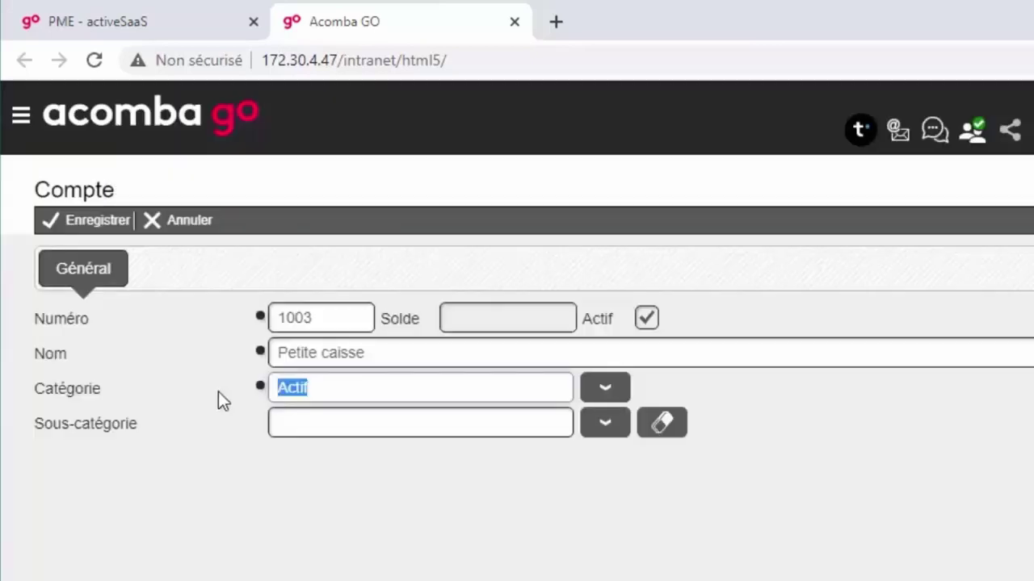
pyautogui.click(91, 234)
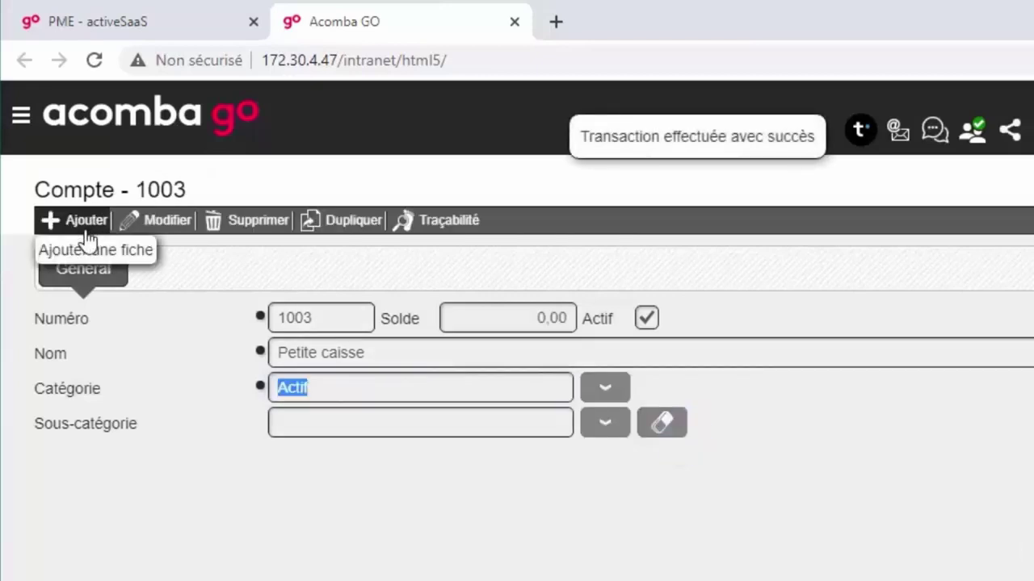
pyautogui.click(980, 146)
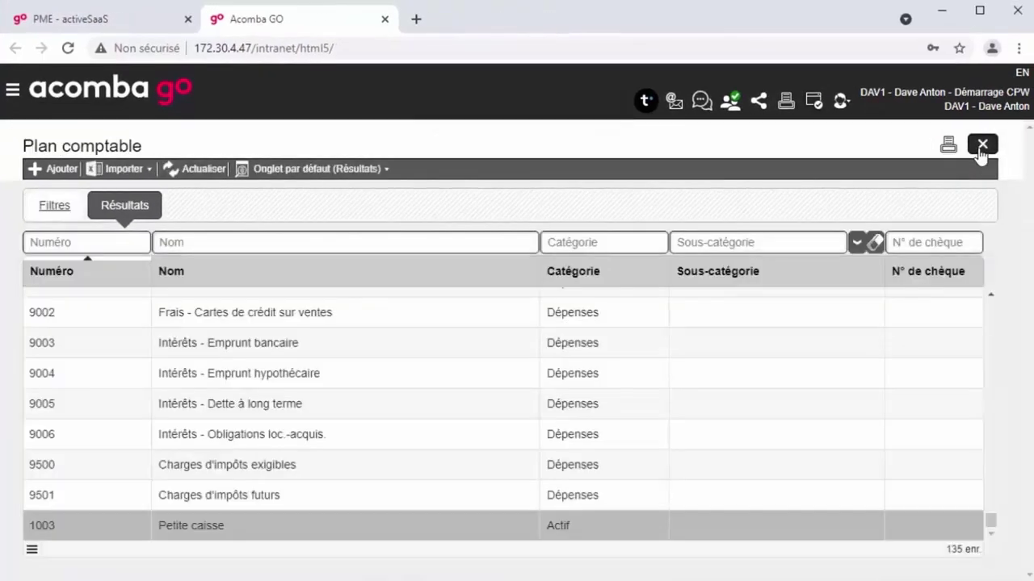
pyautogui.click(981, 147)
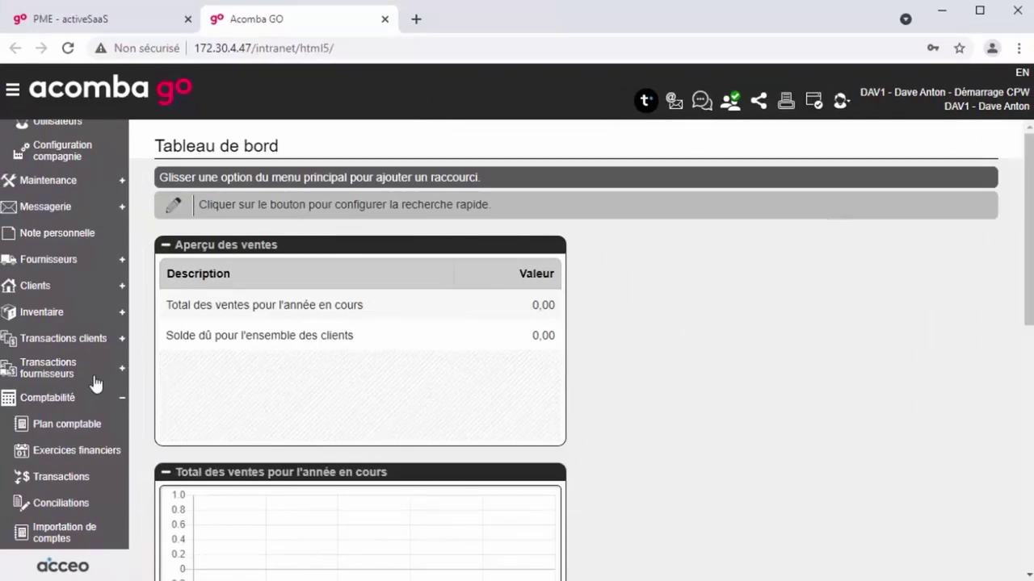
# - Review the default customer and supplier accounts under Grand livre in Configuration compagnie, including in edit mode, and close the configuration
pyautogui.scroll(1, 96, 385)
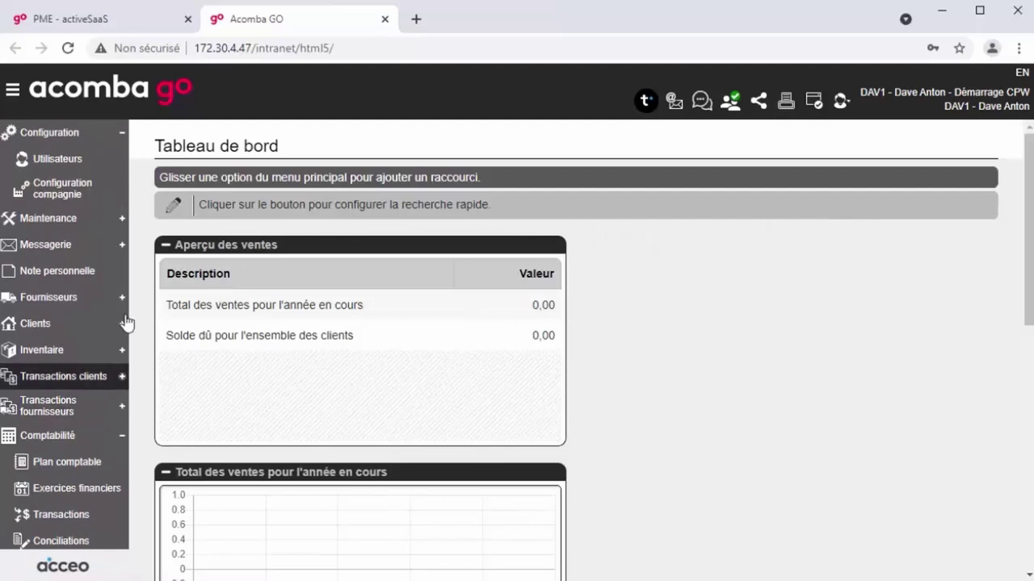
pyautogui.click(92, 194)
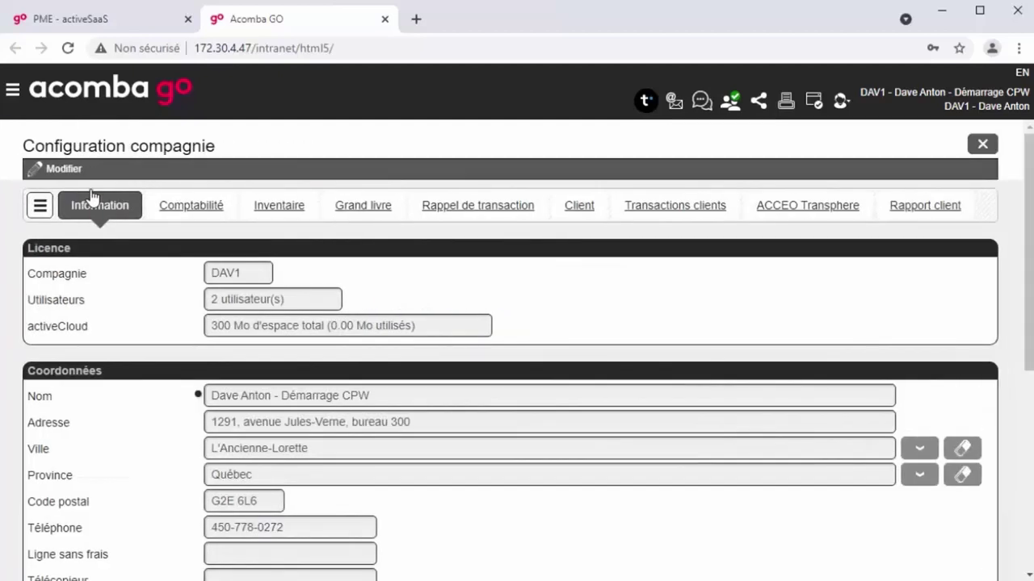
pyautogui.click(377, 214)
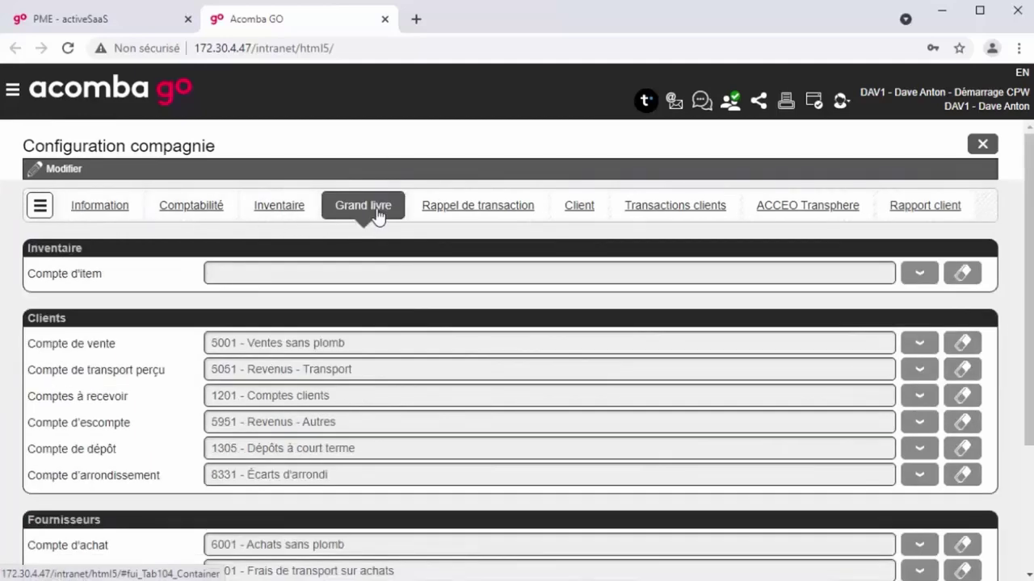
pyautogui.scroll(-1, 327, 334)
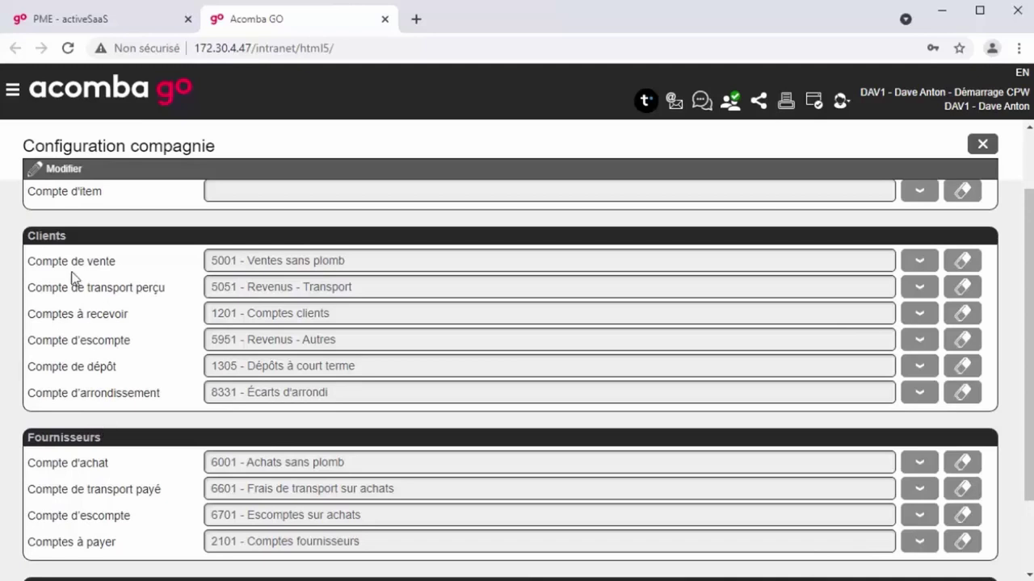
pyautogui.click(59, 171)
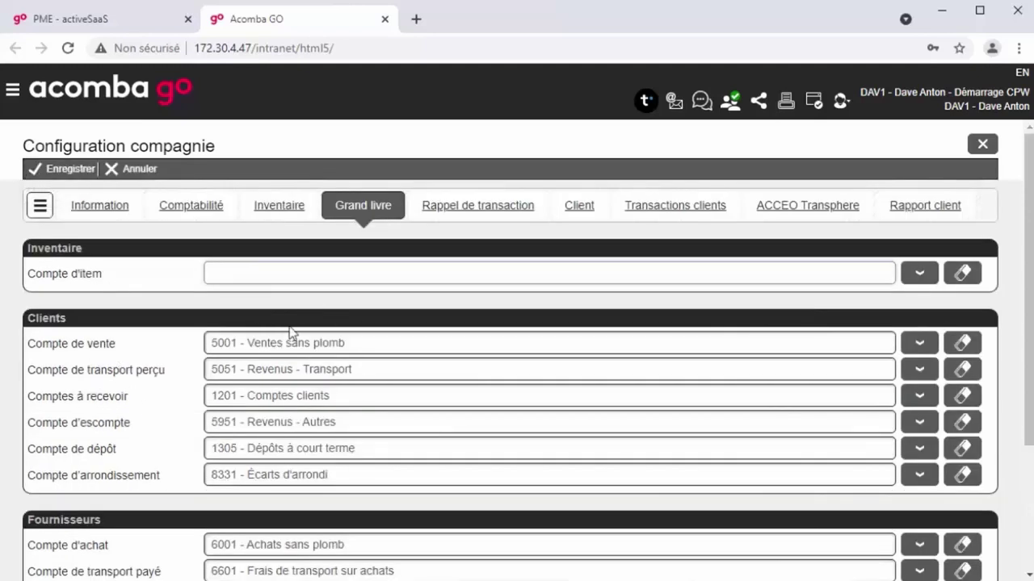
pyautogui.click(73, 169)
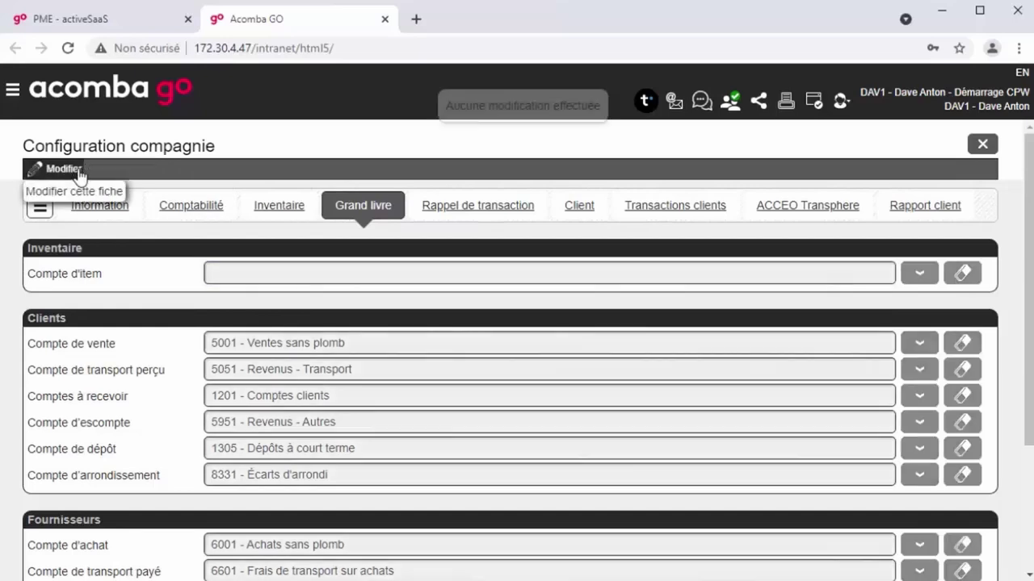
pyautogui.click(983, 144)
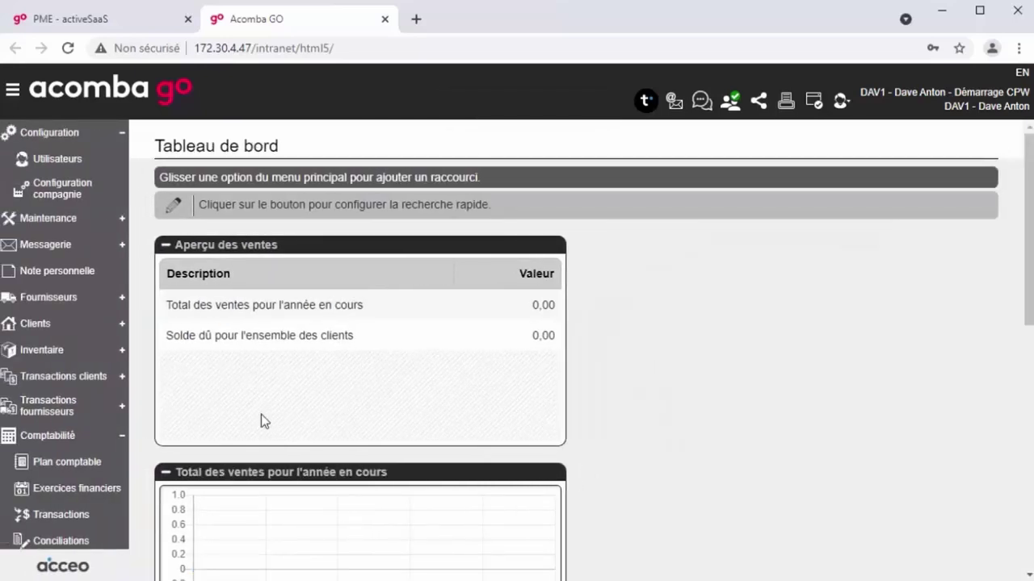